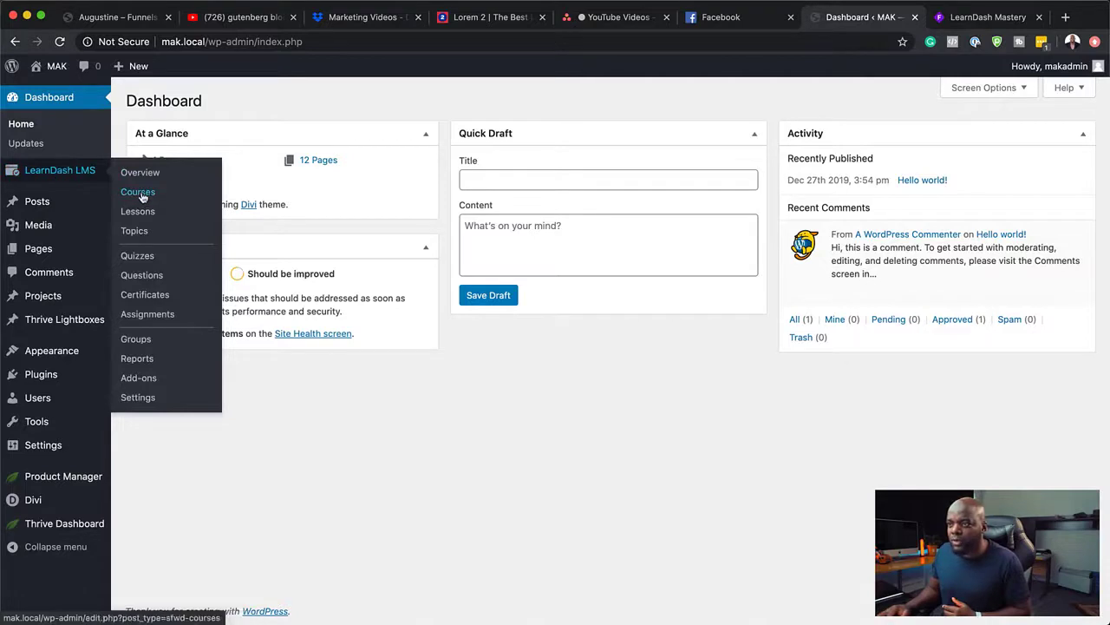
Step: Open Mak Course for editing from the LearnDash course list and review its page content and featured image
left_click(143, 199)
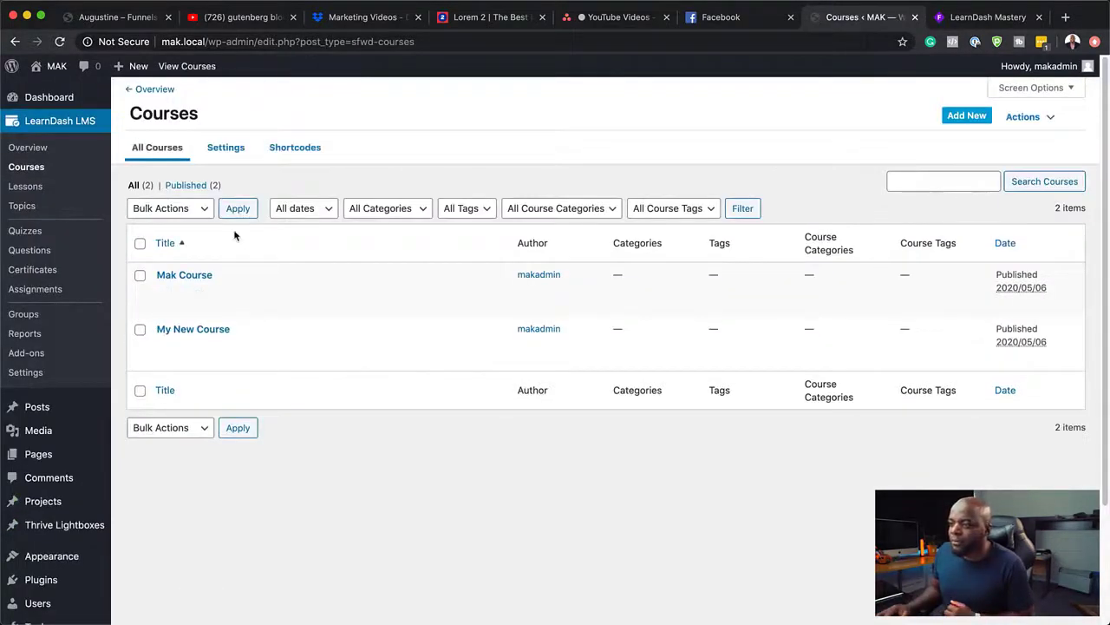
mouse_move(180, 300)
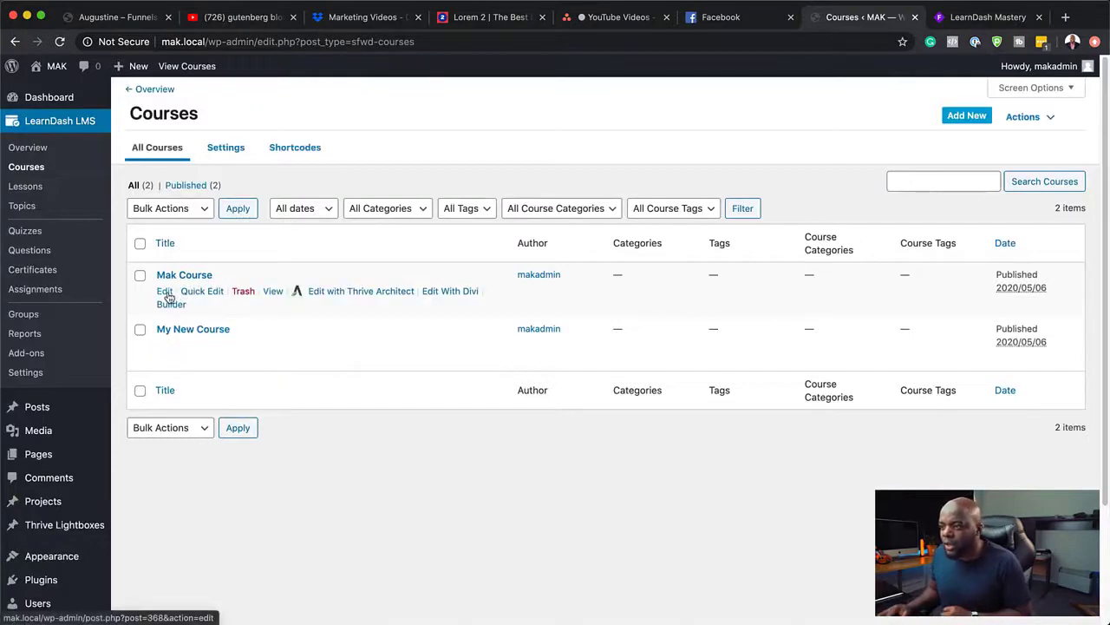
left_click(165, 291)
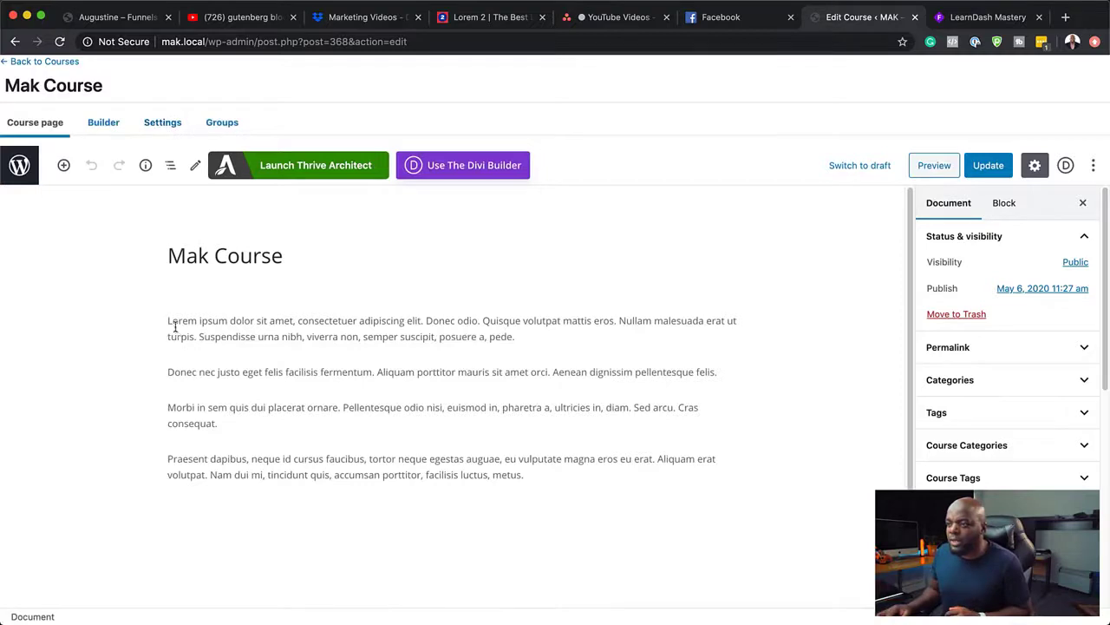
left_click_drag(168, 321, 560, 486)
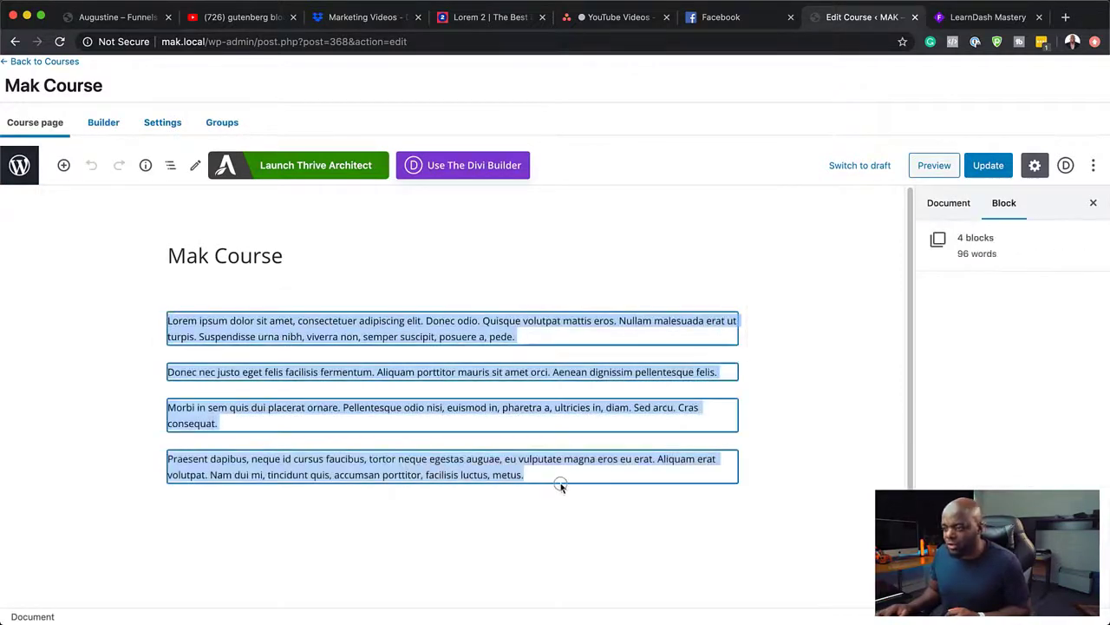
left_click(236, 254)
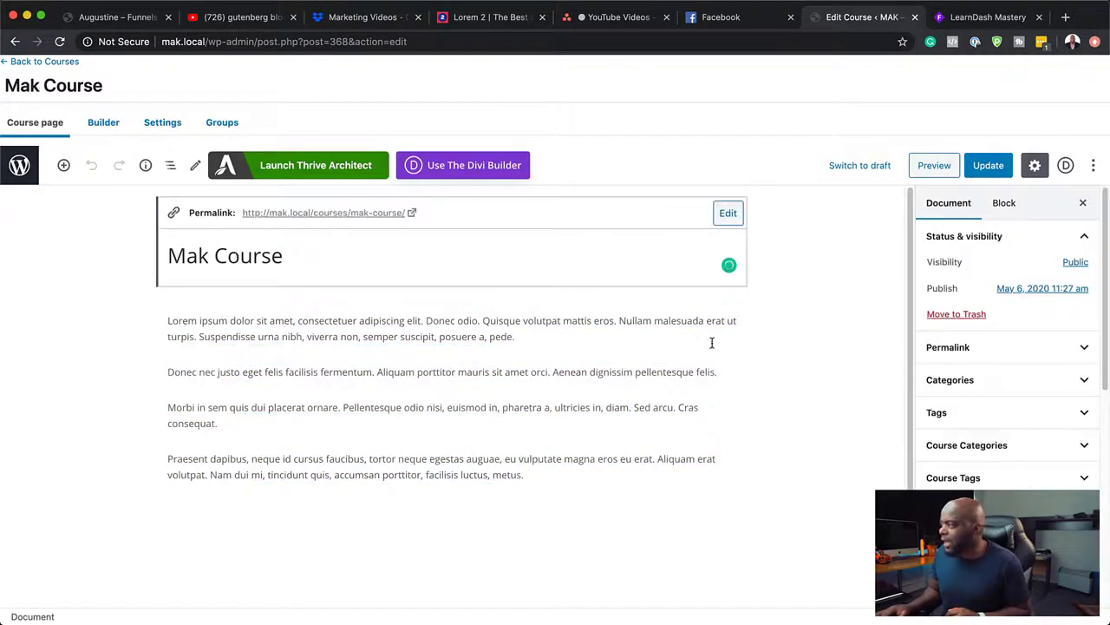
scroll(712, 343, "down", 3)
scroll(1007, 330, "down", 3)
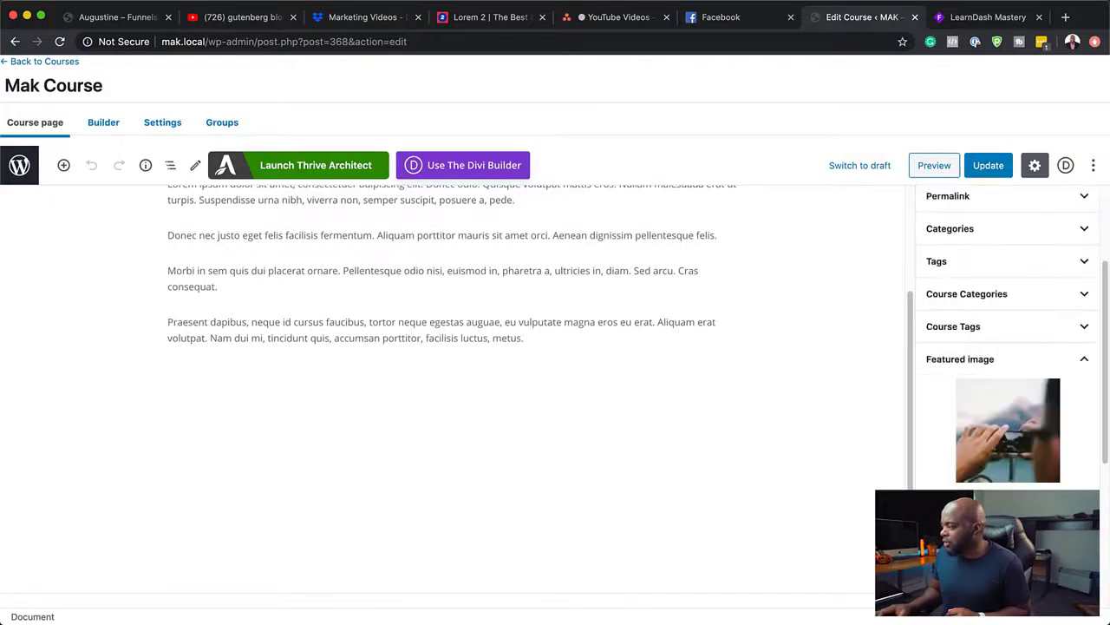
Step: Open the settings of Mak Course and set the course price for Closed access mode to 97
left_click(159, 123)
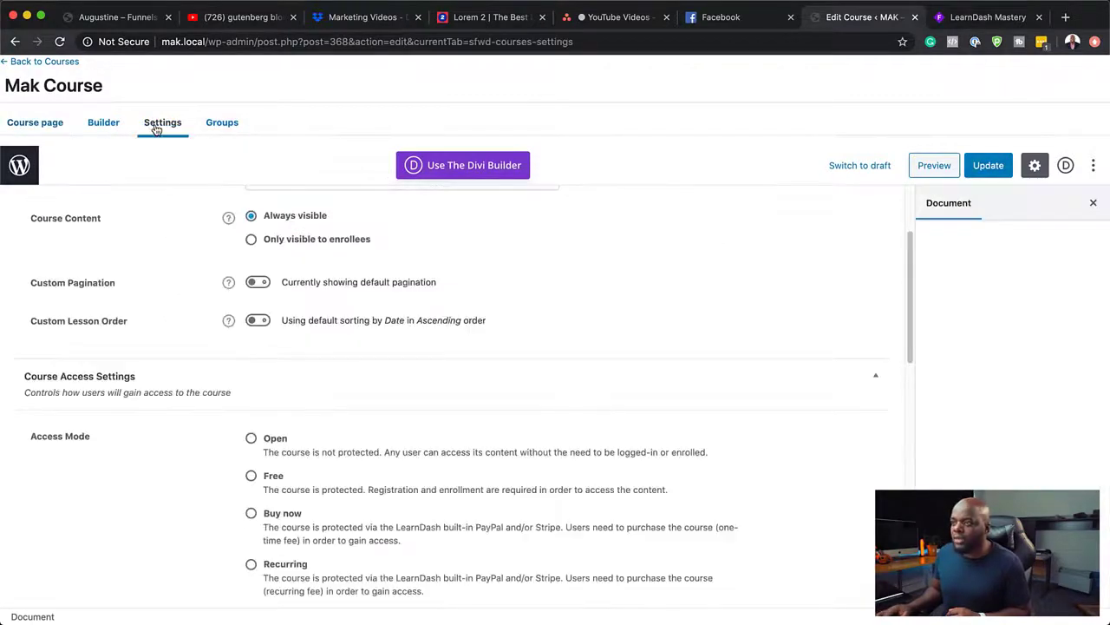
scroll(441, 313, "down", 2)
scroll(440, 310, "down", 1)
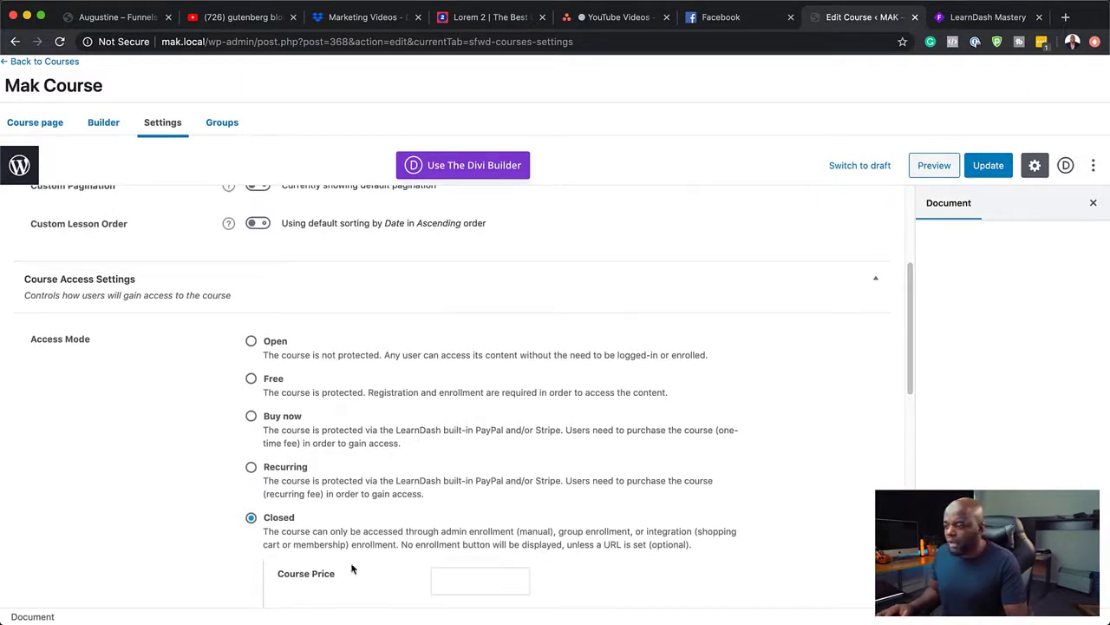
left_click(460, 578)
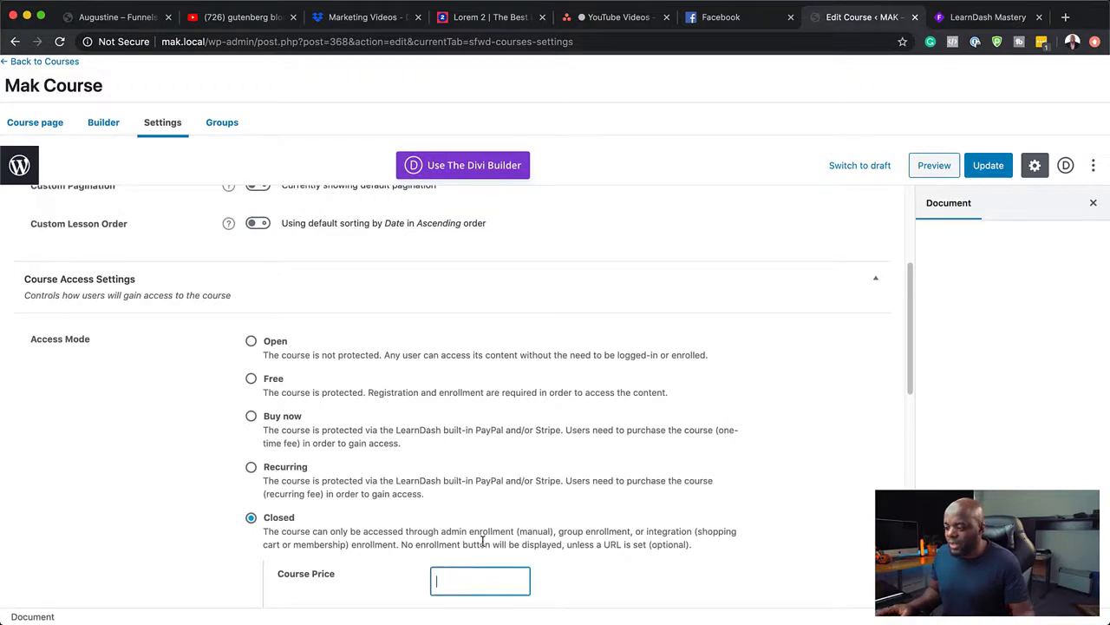
type("97")
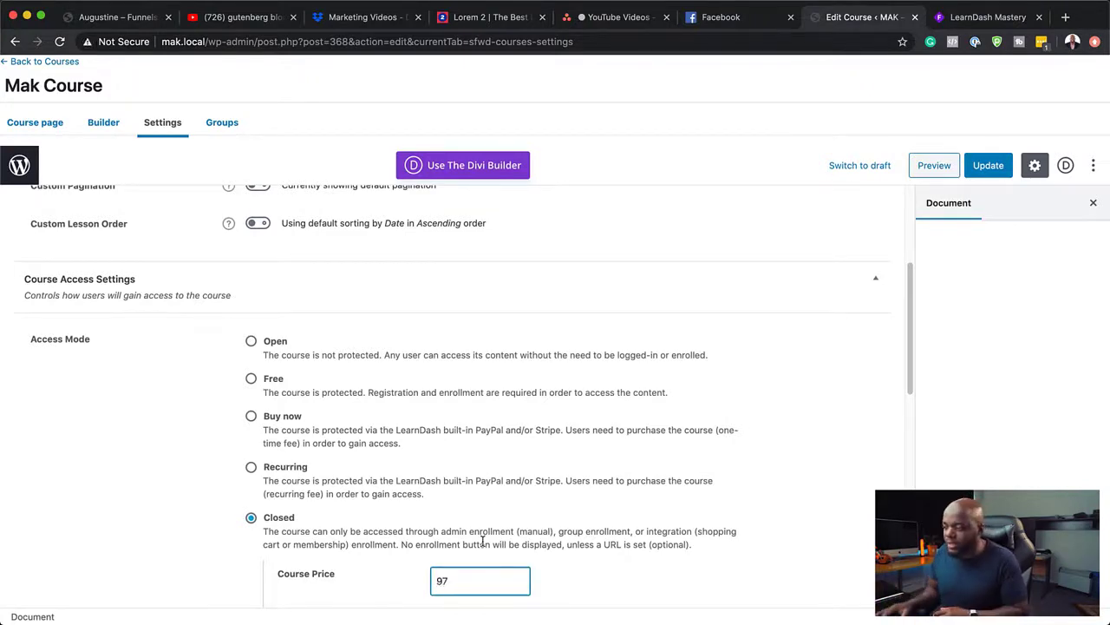
Step: Show the help text for the Closed mode's Button URL and update the course
scroll(483, 542, "down", 2)
left_click(450, 540)
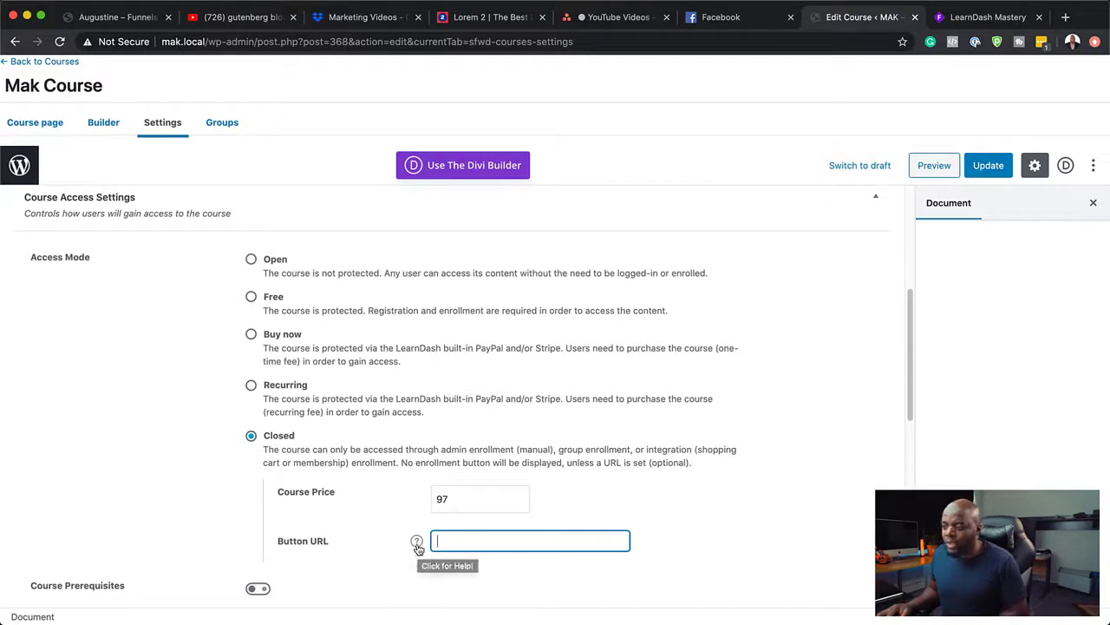
left_click(416, 542)
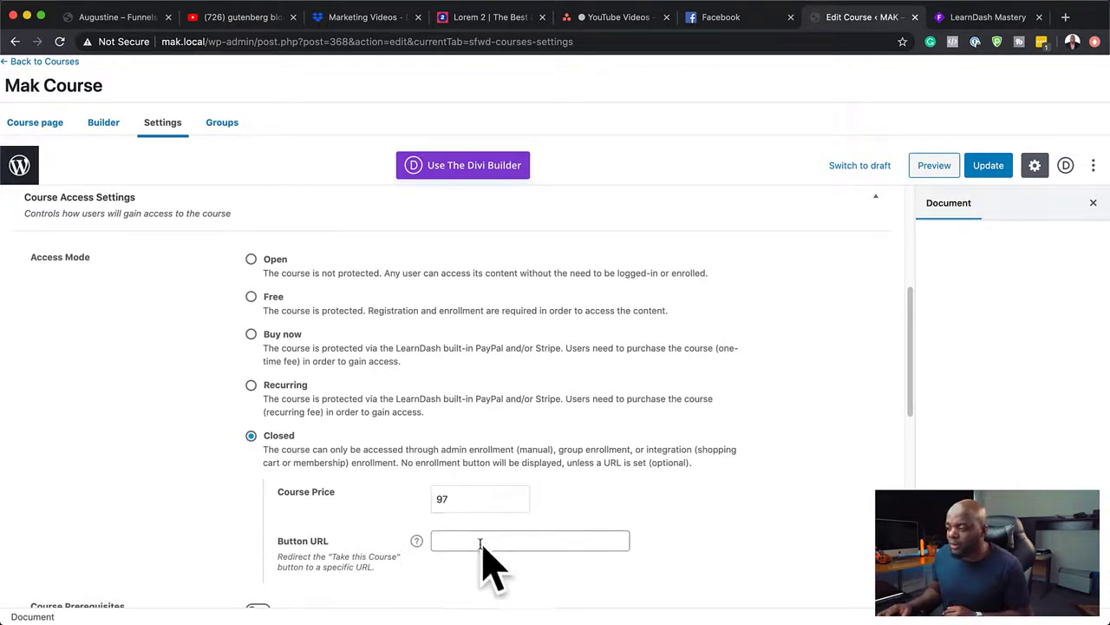
scroll(359, 529, "down", 2)
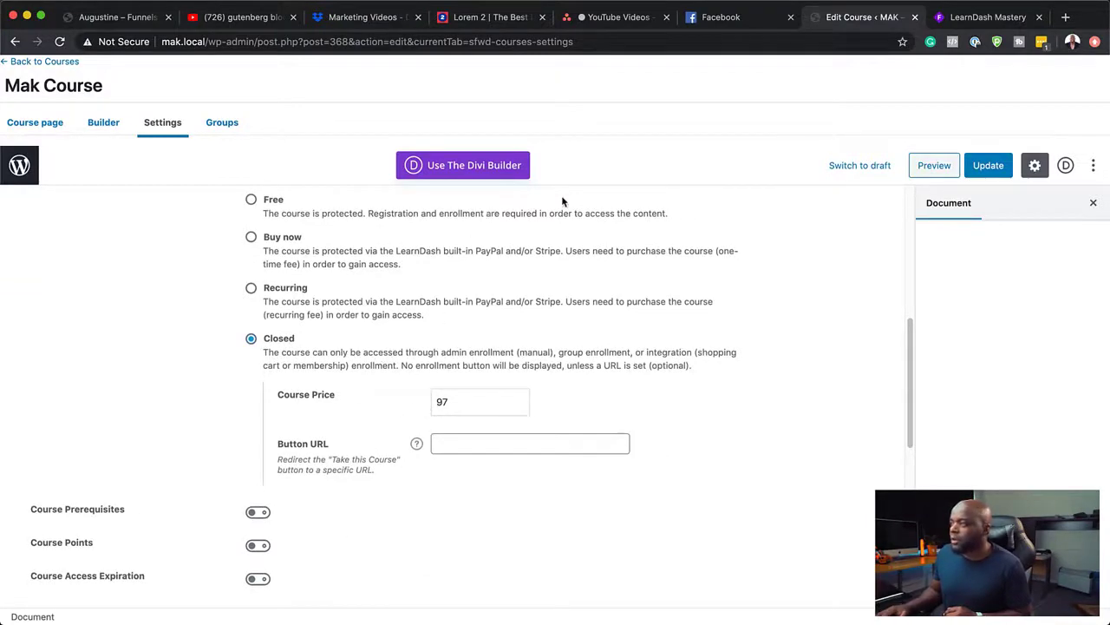
left_click(987, 166)
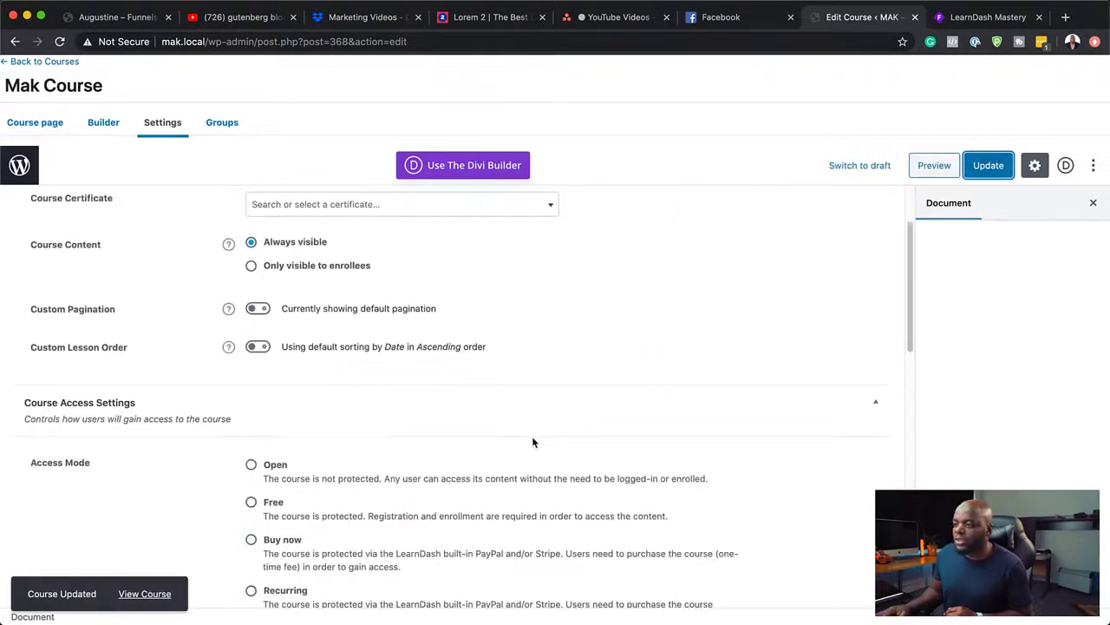
Step: Change the course's access mode to Buy now with a course price of 97 and update the course
scroll(531, 436, "down", 3)
scroll(532, 437, "down", 1)
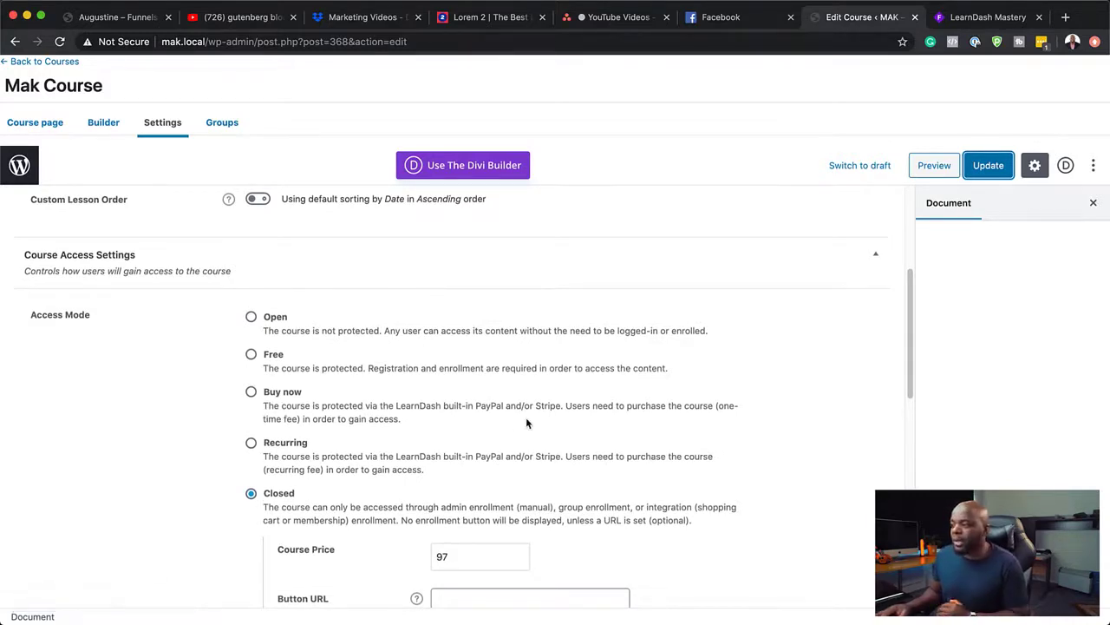
scroll(408, 517, "down", 3)
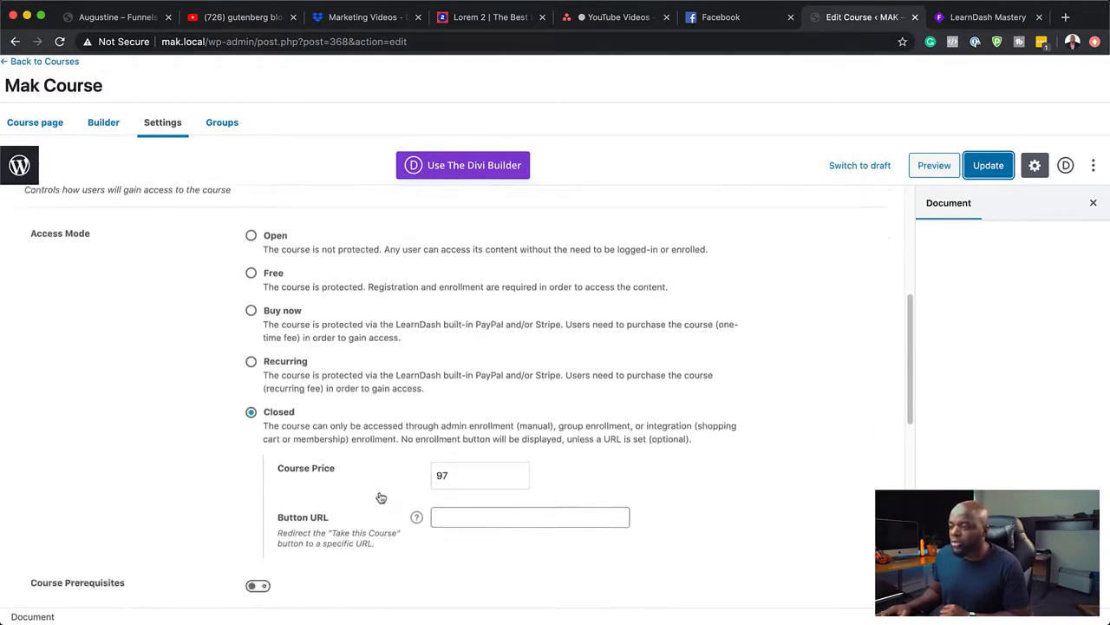
left_click(509, 519)
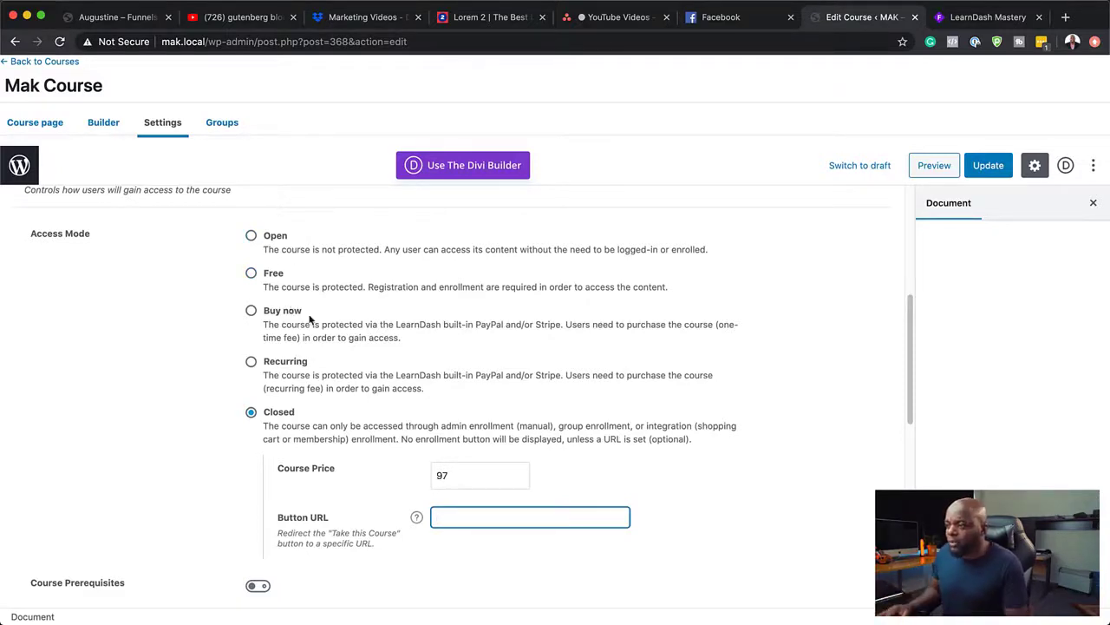
left_click(250, 309)
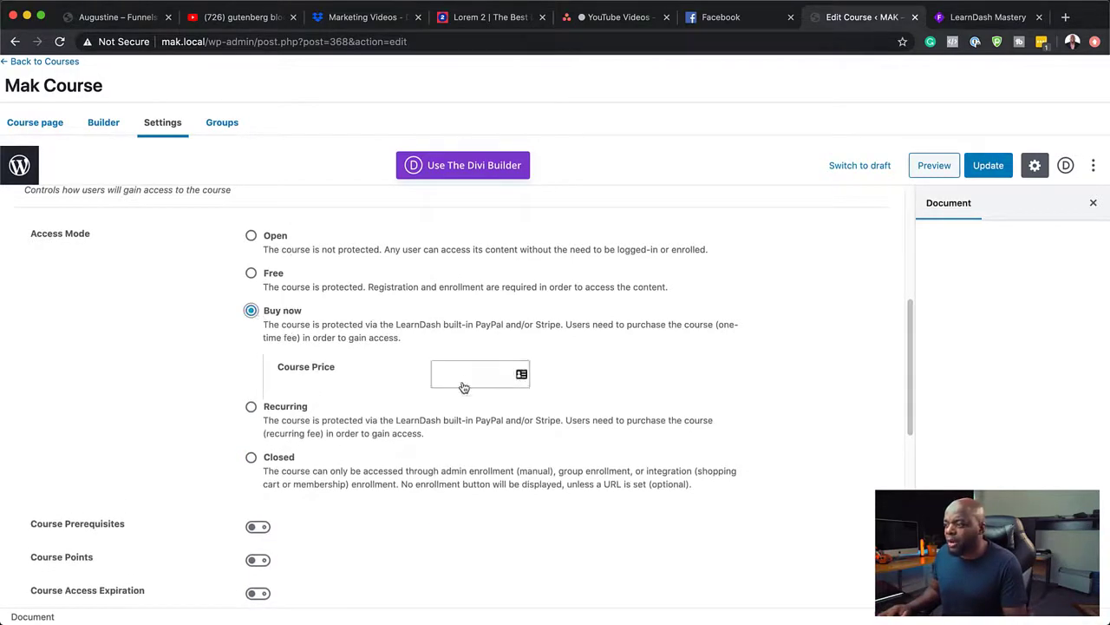
left_click(464, 376)
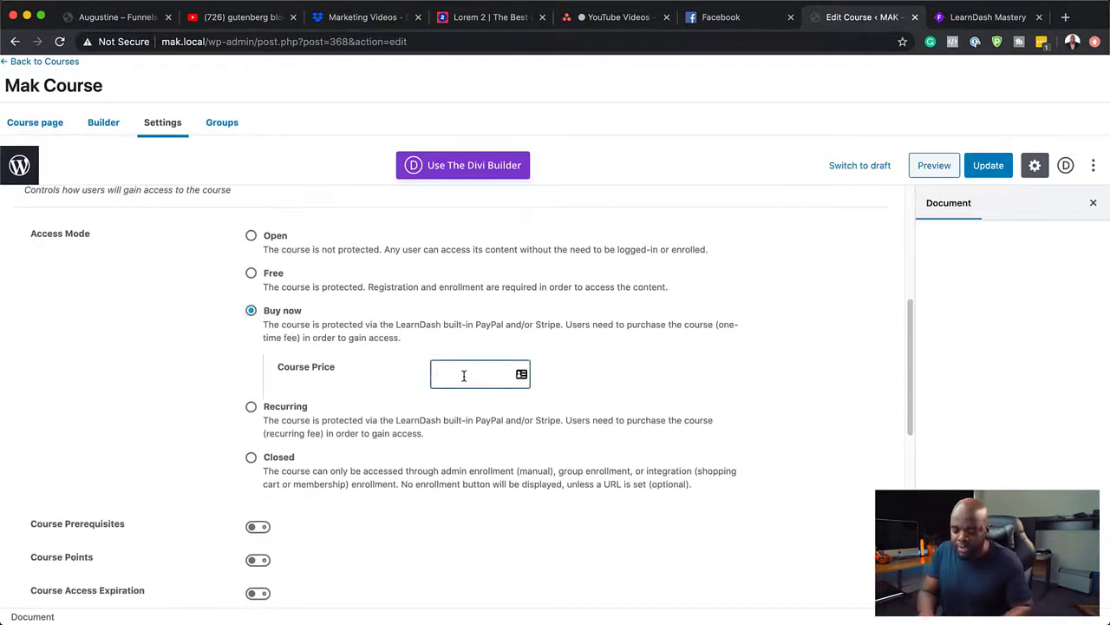
type("97")
left_click(982, 168)
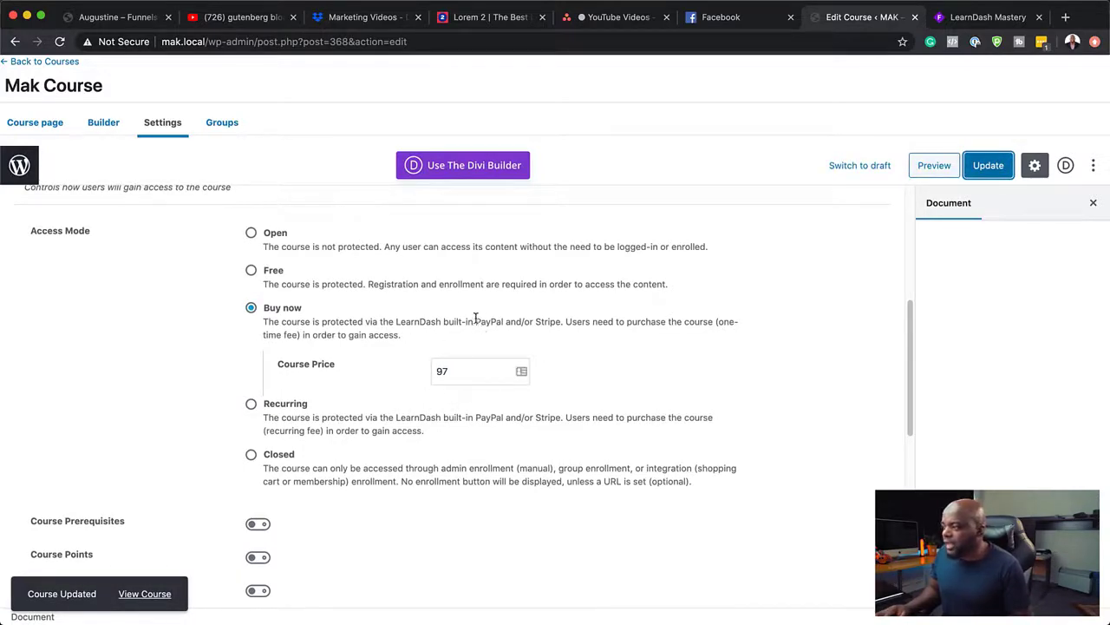
left_click_drag(476, 319, 562, 321)
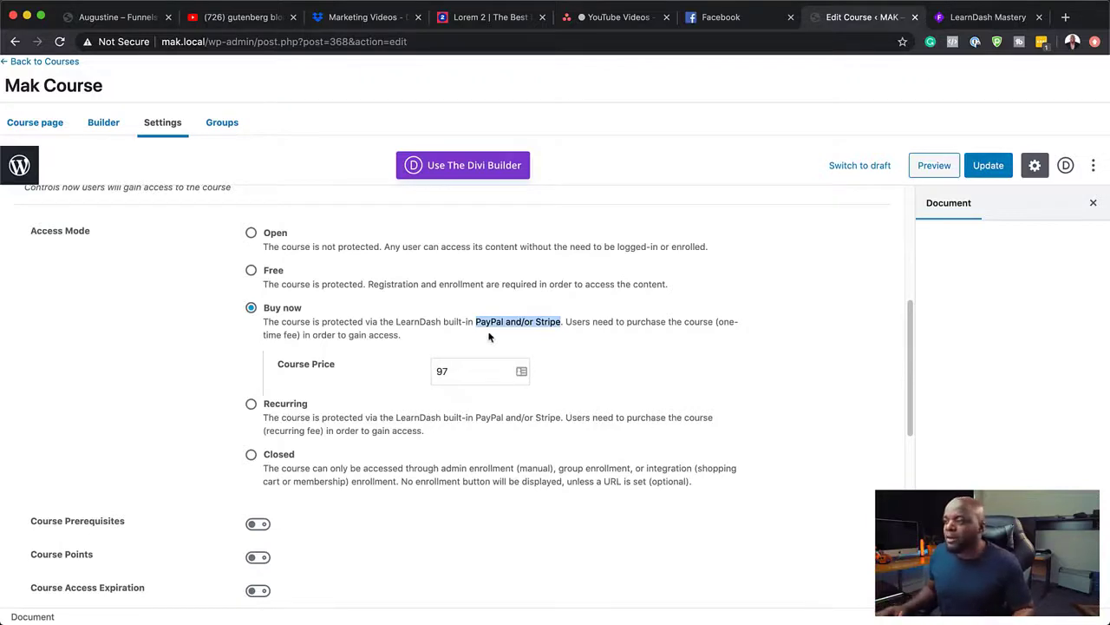
Step: Return to the course list and open the PayPal settings of LearnDash LMS
scroll(317, 349, "up", 5)
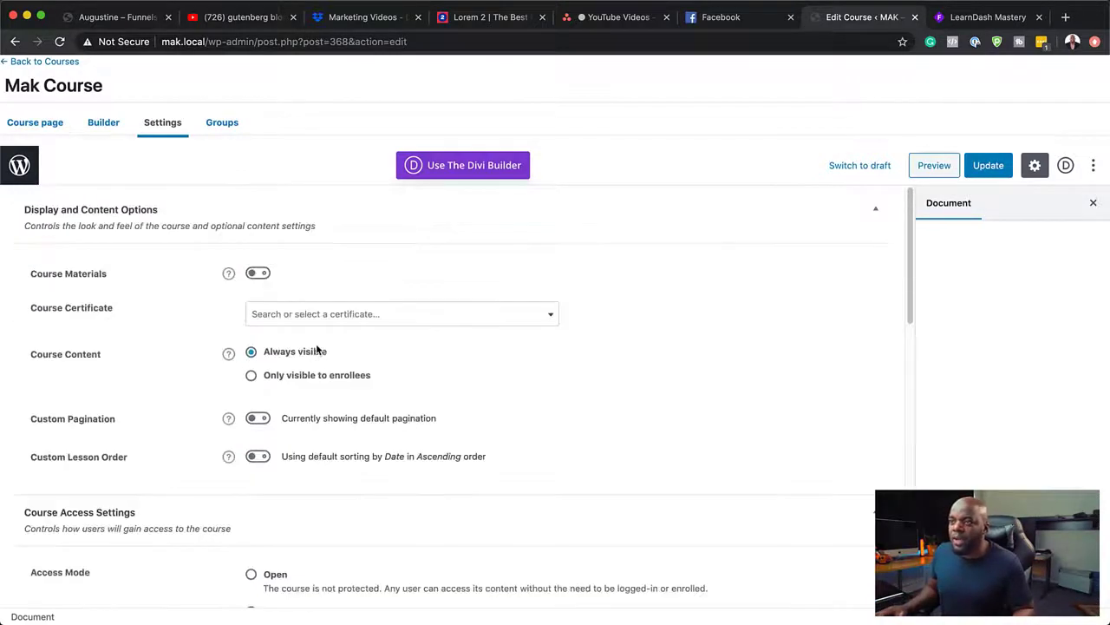
left_click(40, 64)
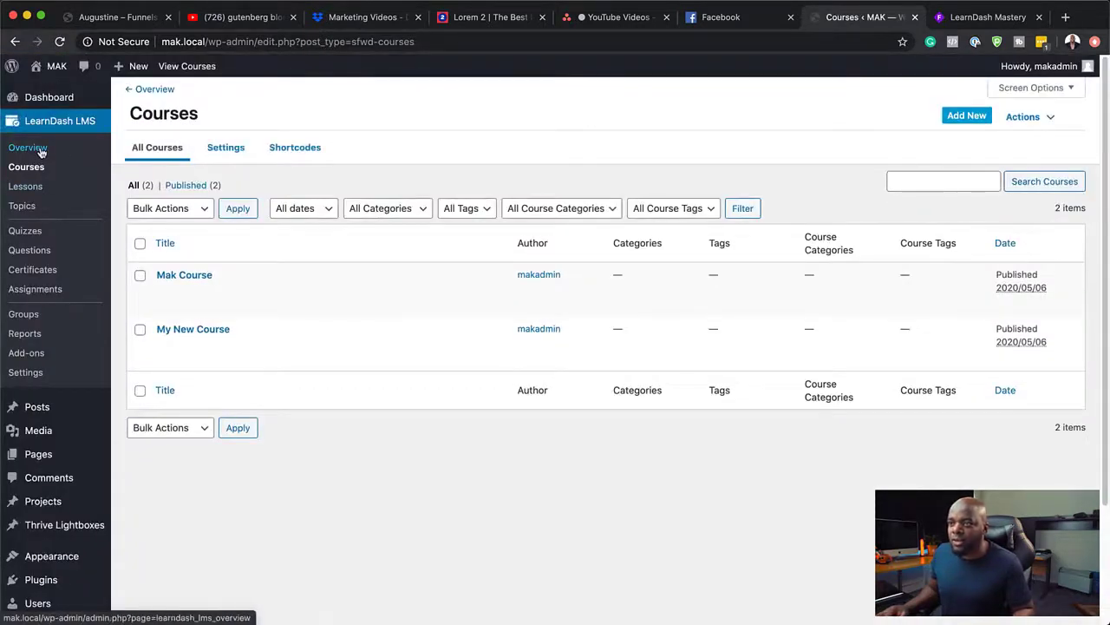
left_click(37, 373)
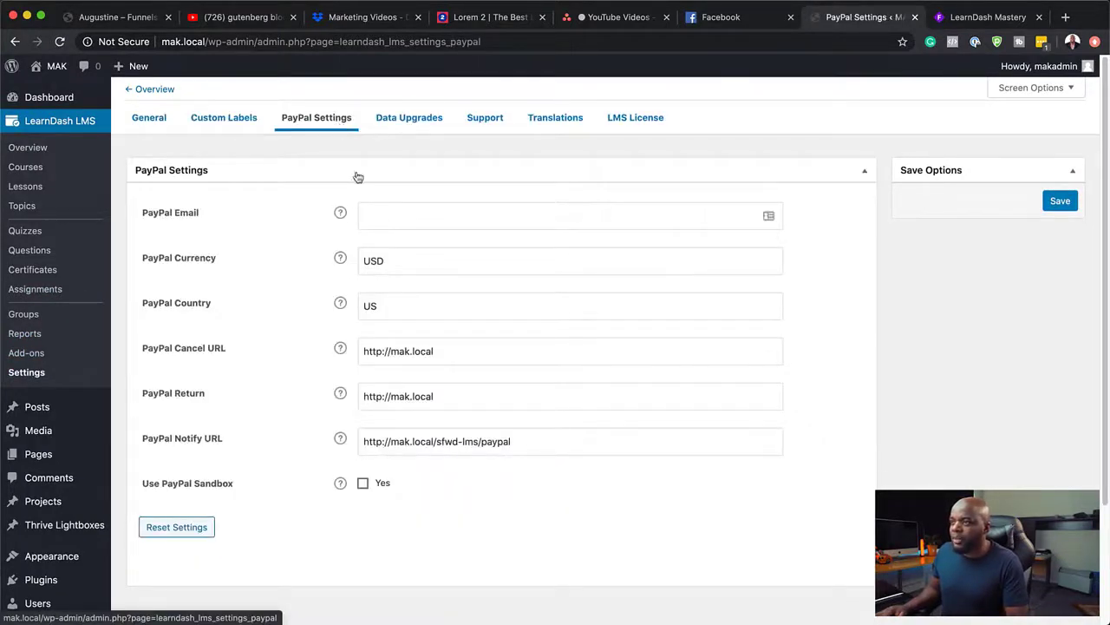
Step: Examine the PayPal email, currency, country, cancel, return and notify URL fields, the sandbox option and the save options
left_click(409, 215)
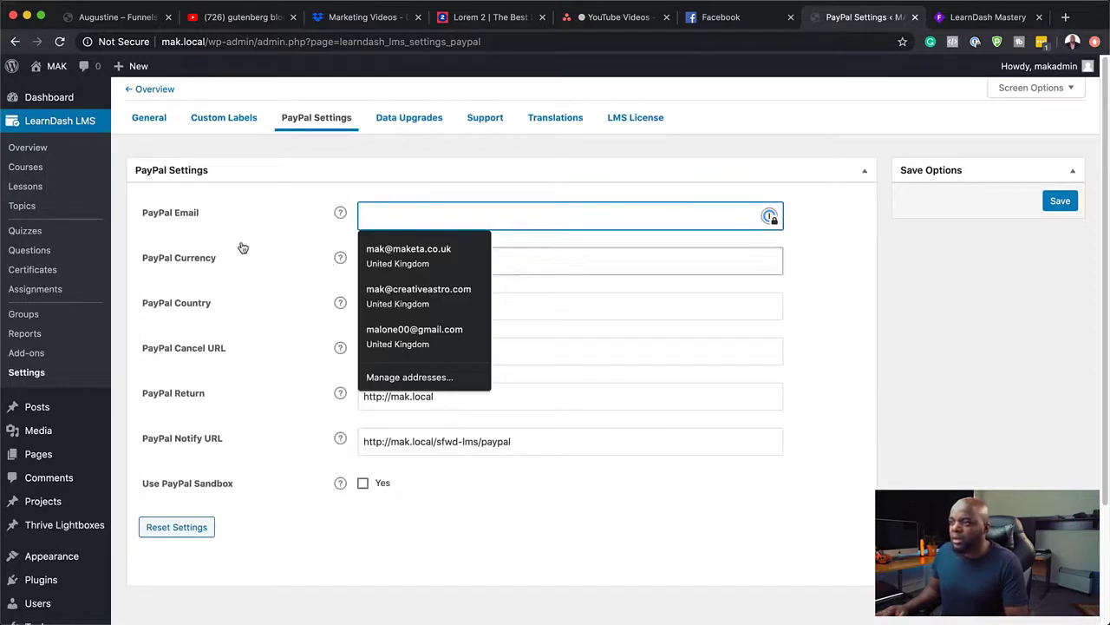
left_click(203, 265)
left_click(230, 349)
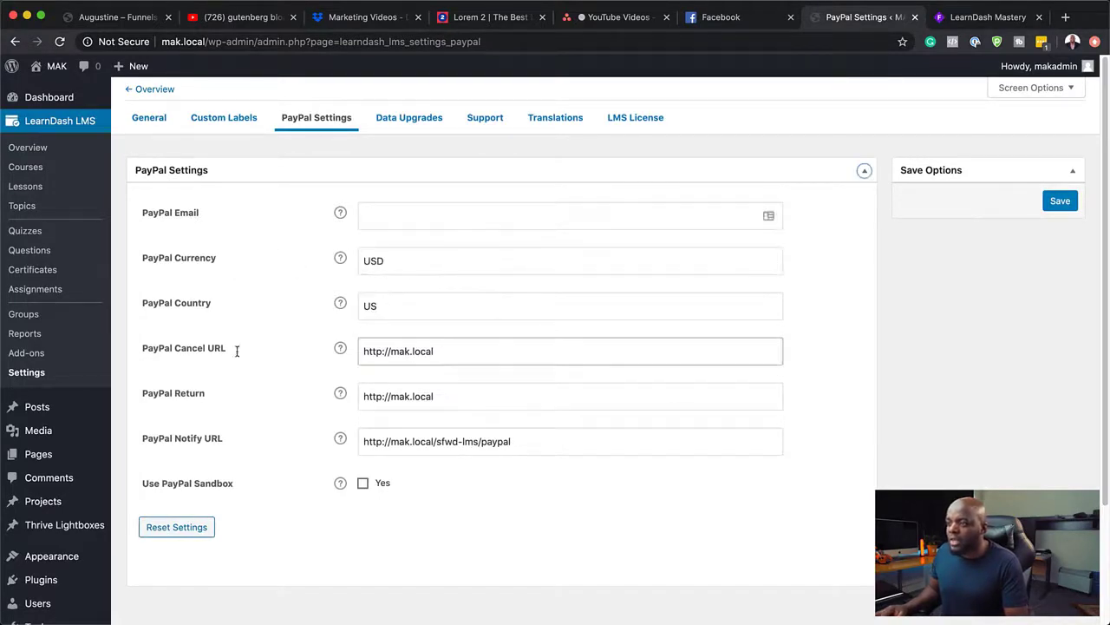
left_click(164, 364)
left_click(231, 353)
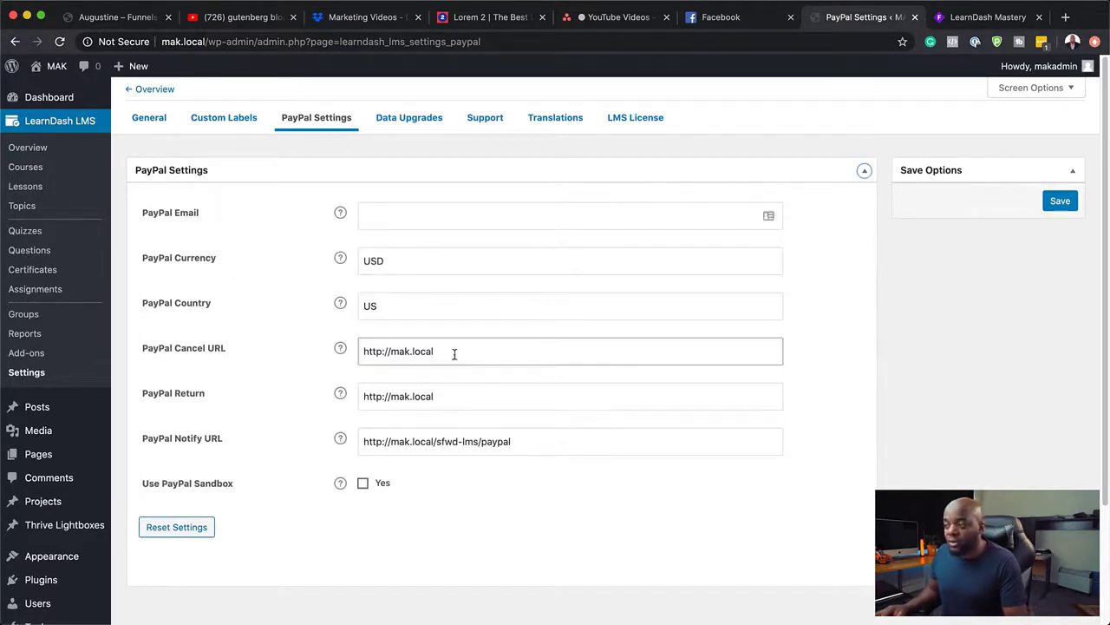
left_click(273, 392)
left_click(305, 414)
left_click(177, 441)
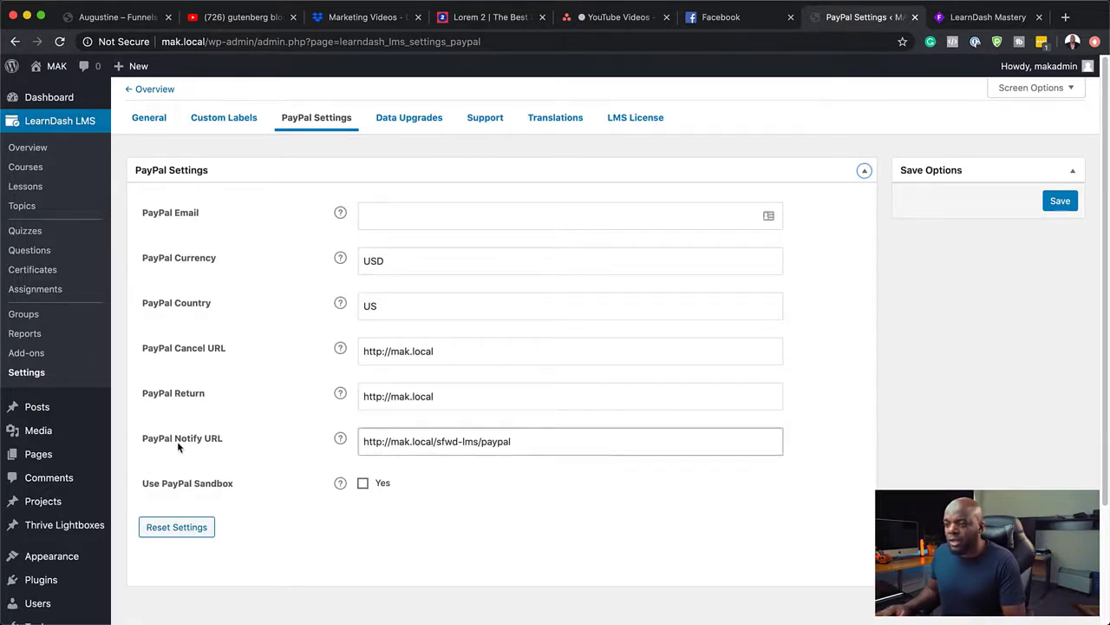
left_click(162, 450)
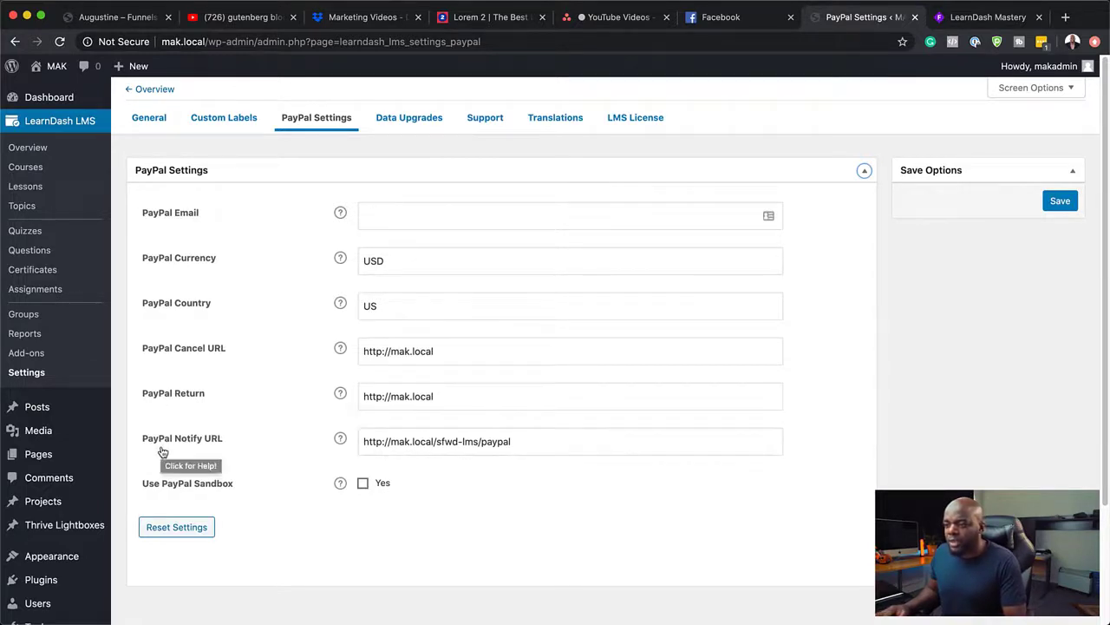
left_click(171, 440)
left_click(190, 452)
left_click(196, 444)
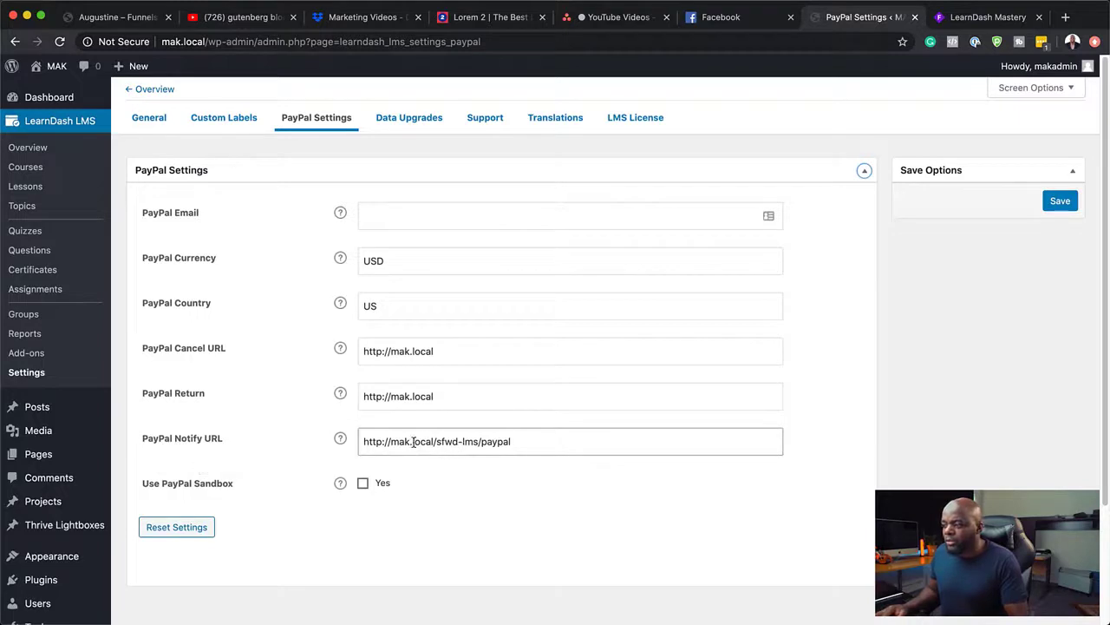
left_click(486, 396)
left_click(467, 411)
left_click(459, 402)
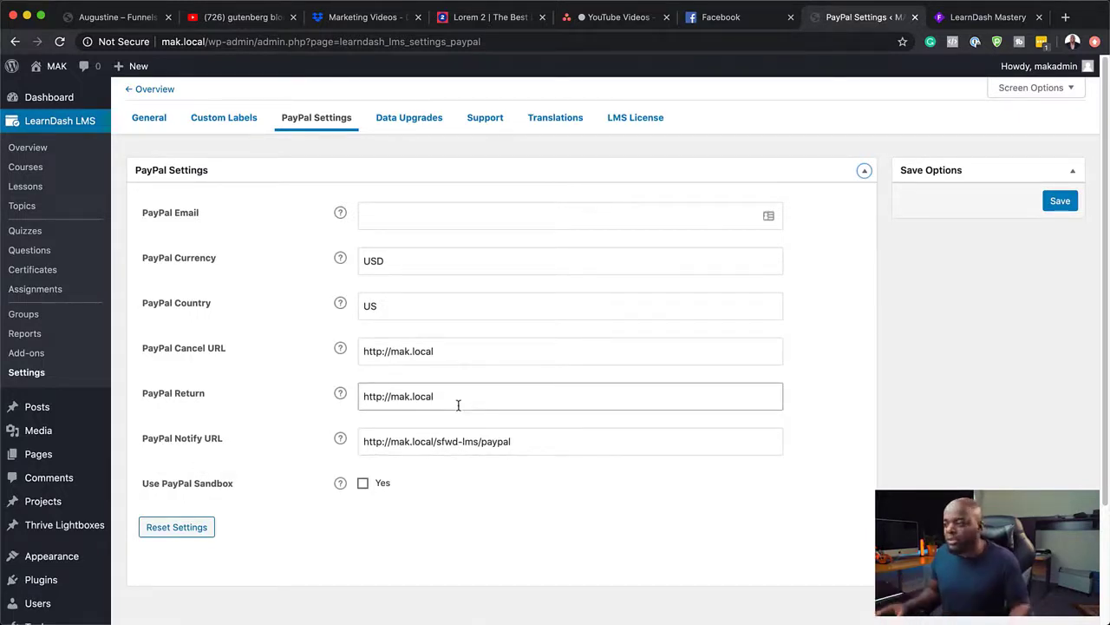
left_click(456, 441)
left_click(488, 462)
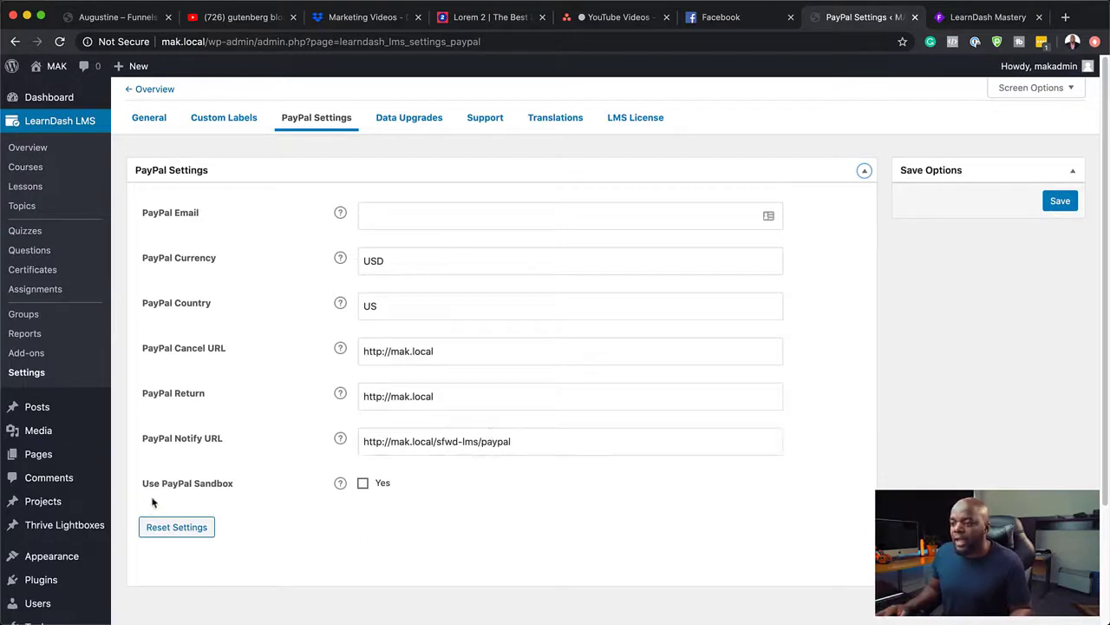
left_click(362, 485)
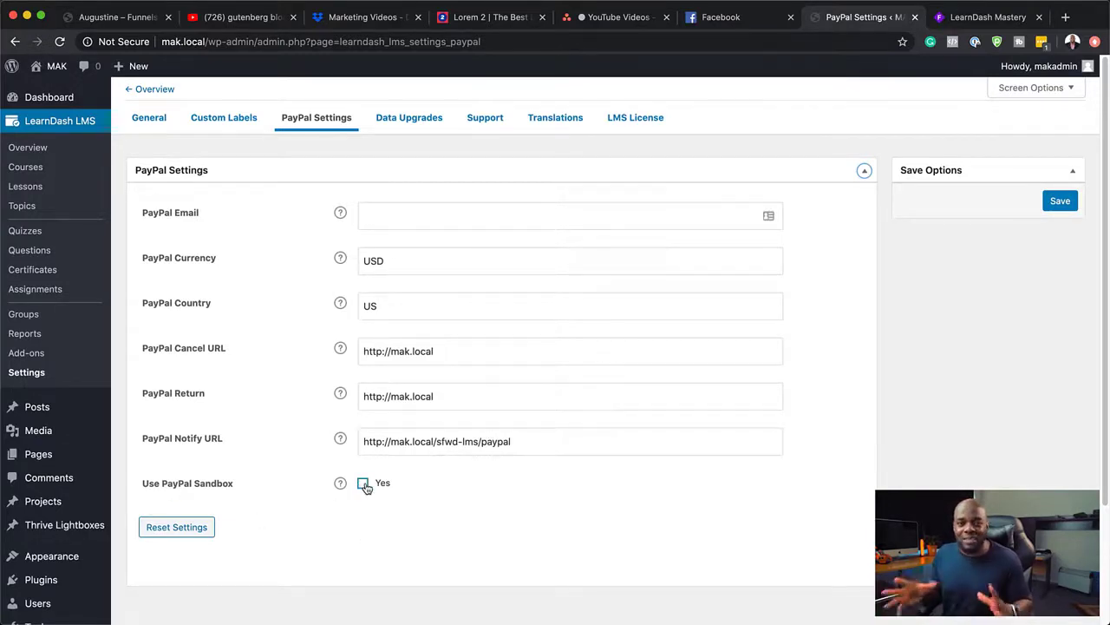
left_click(362, 441)
left_click(362, 408)
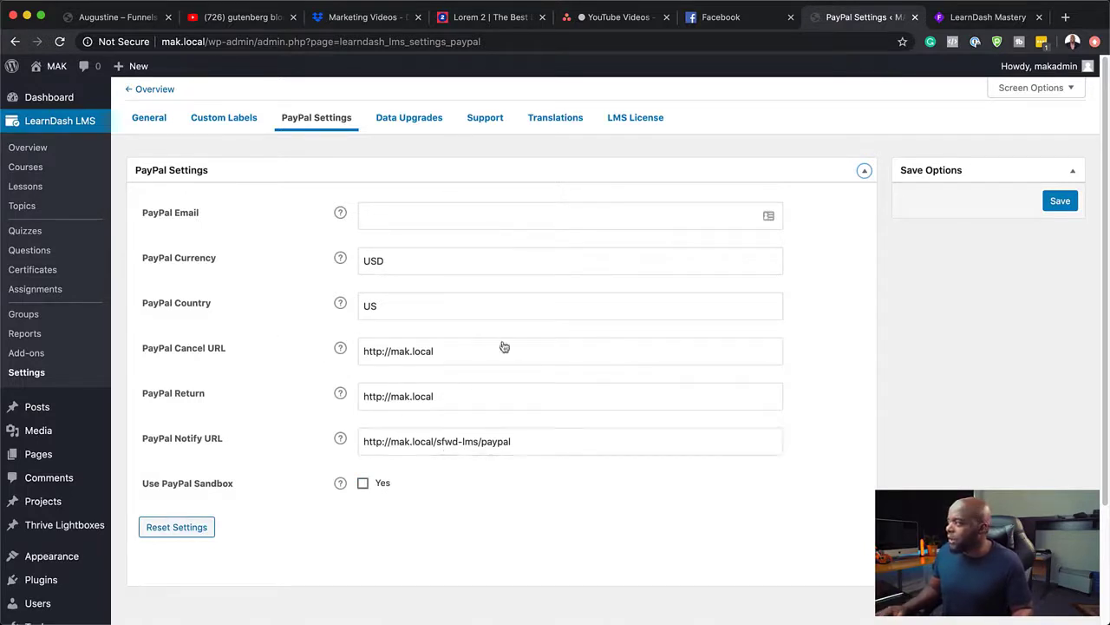
left_click(1073, 172)
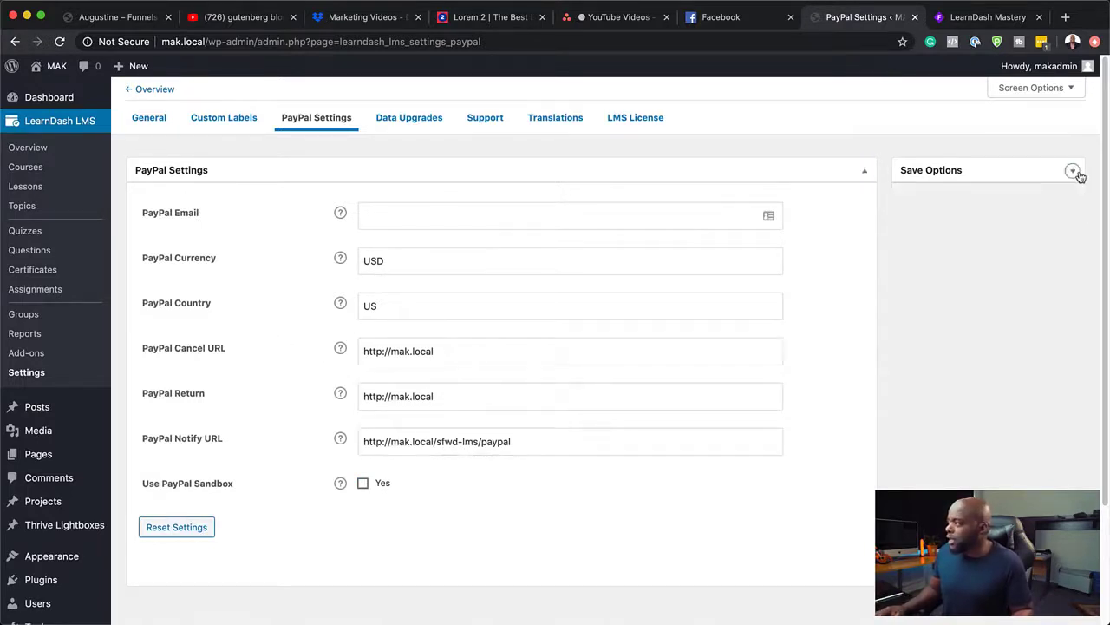
Step: Install the Stripe for LearnDash add-on from the LearnDash add-ons page and activate the plugin
scroll(342, 411, "down", 2)
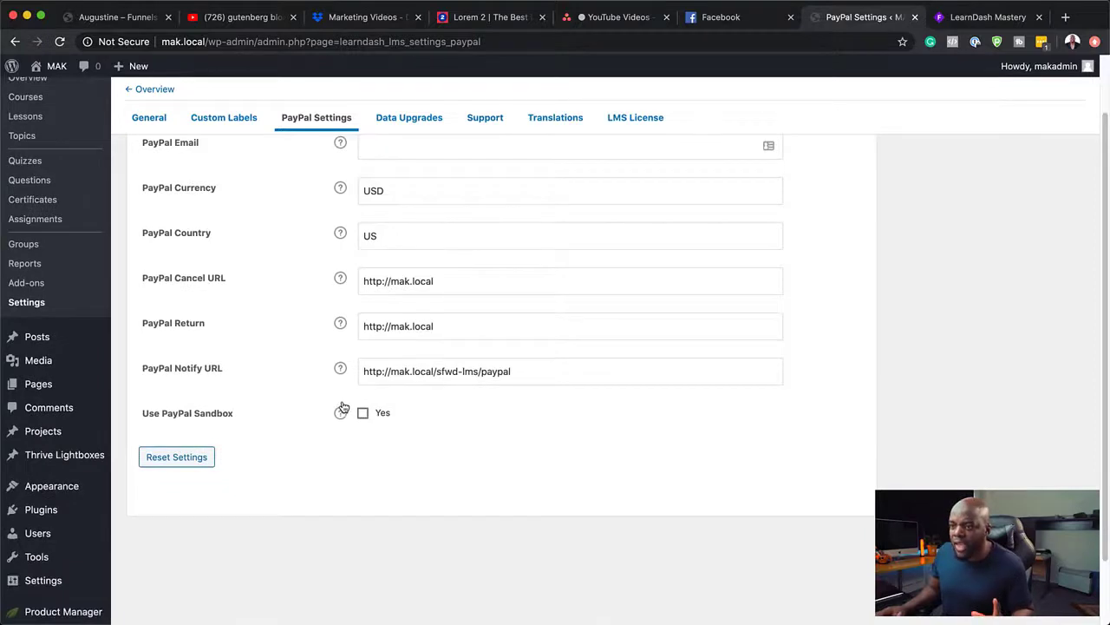
left_click(26, 285)
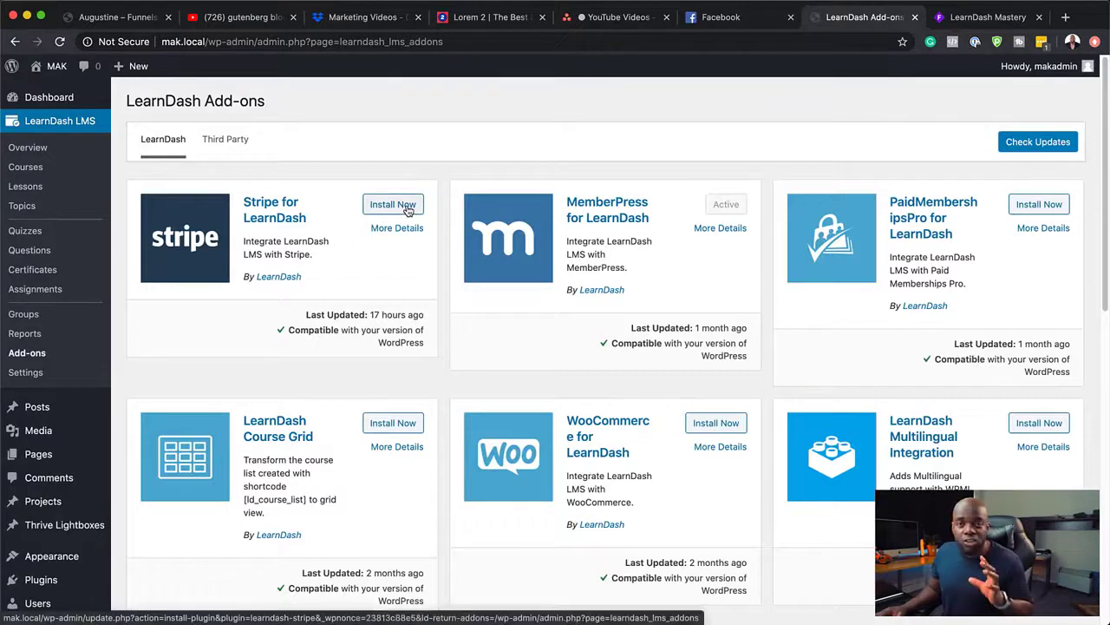
left_click(407, 211)
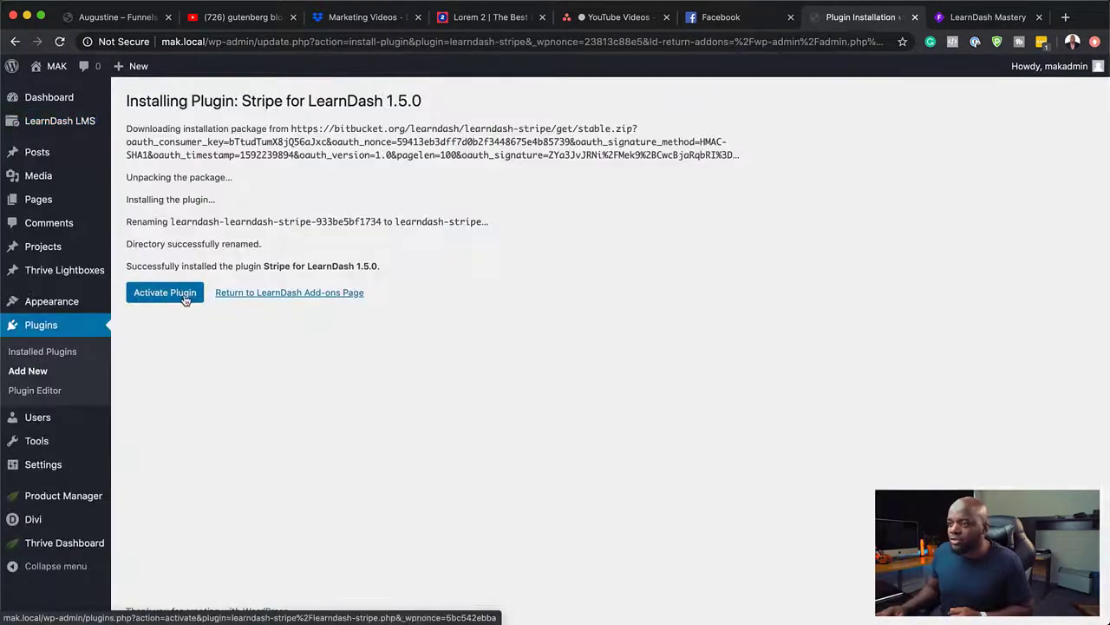
left_click(165, 293)
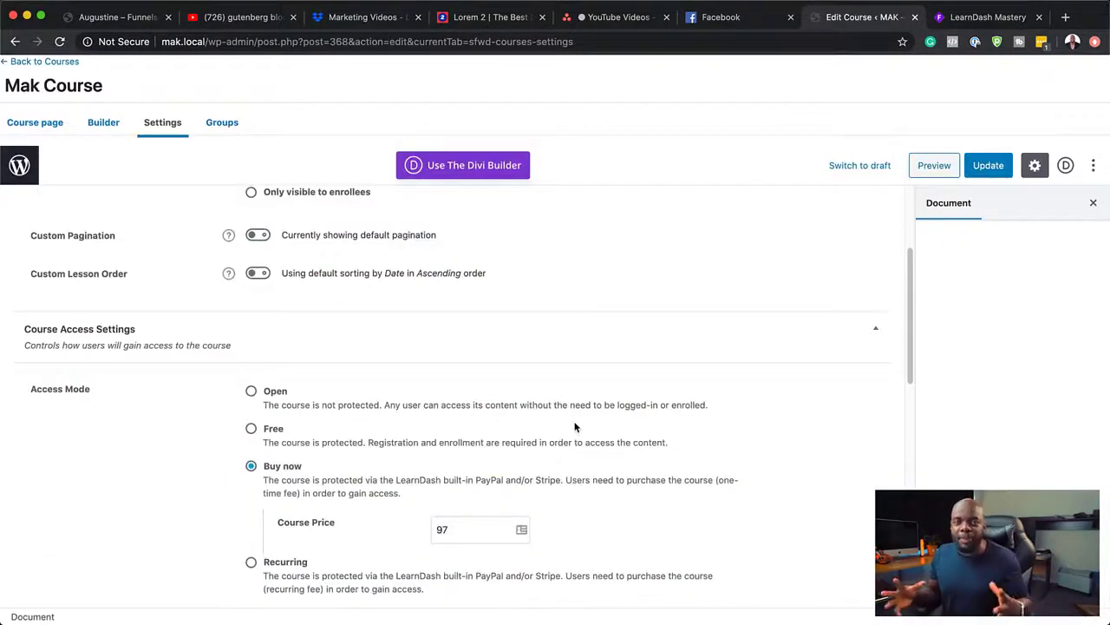
Step: Switch Mak Course's access mode to Recurring with a billing cycle of 14 days
scroll(314, 393, "down", 2)
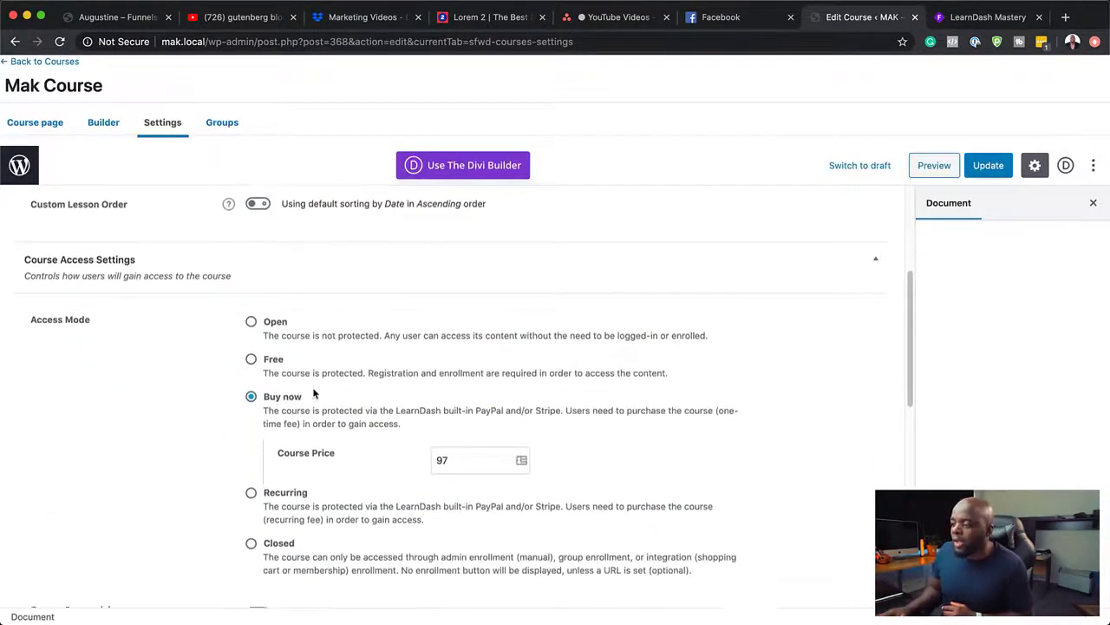
scroll(350, 478, "down", 1)
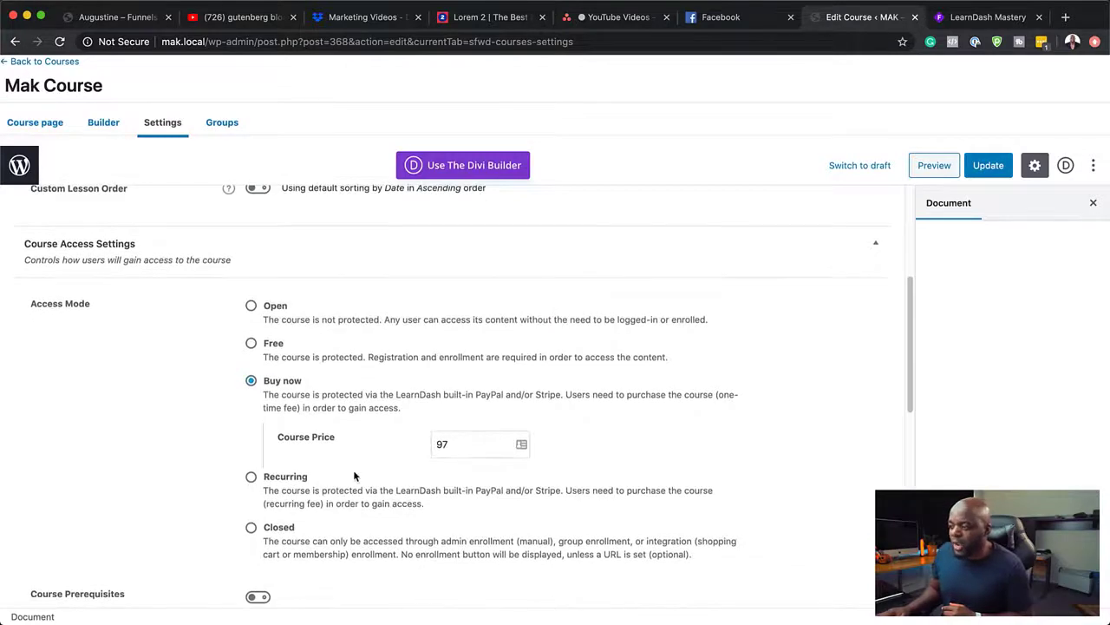
scroll(354, 474, "down", 1)
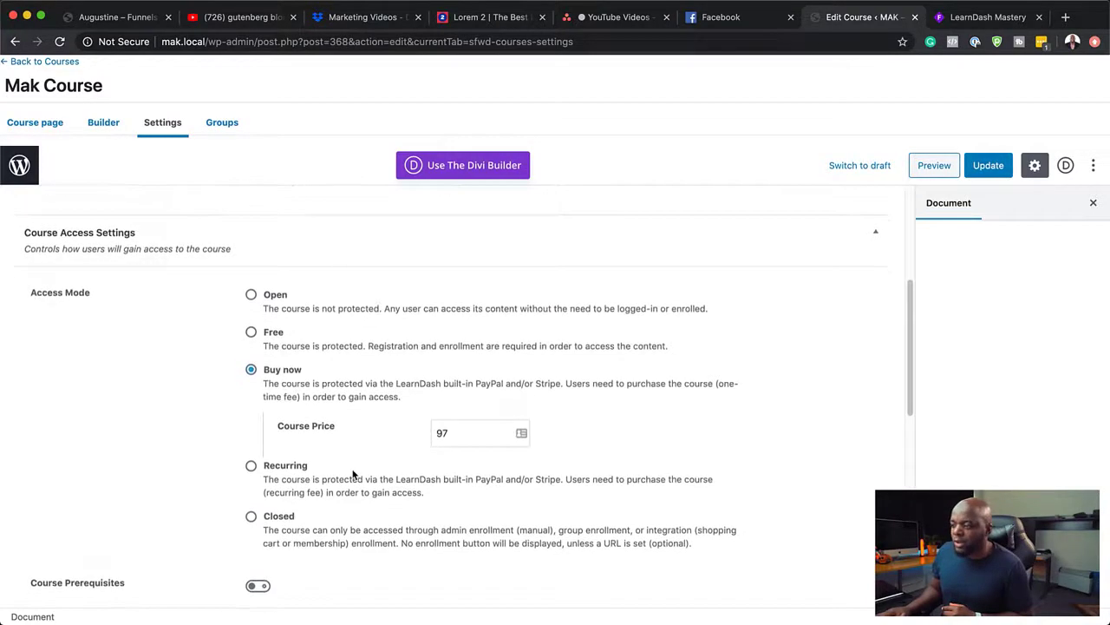
left_click(252, 465)
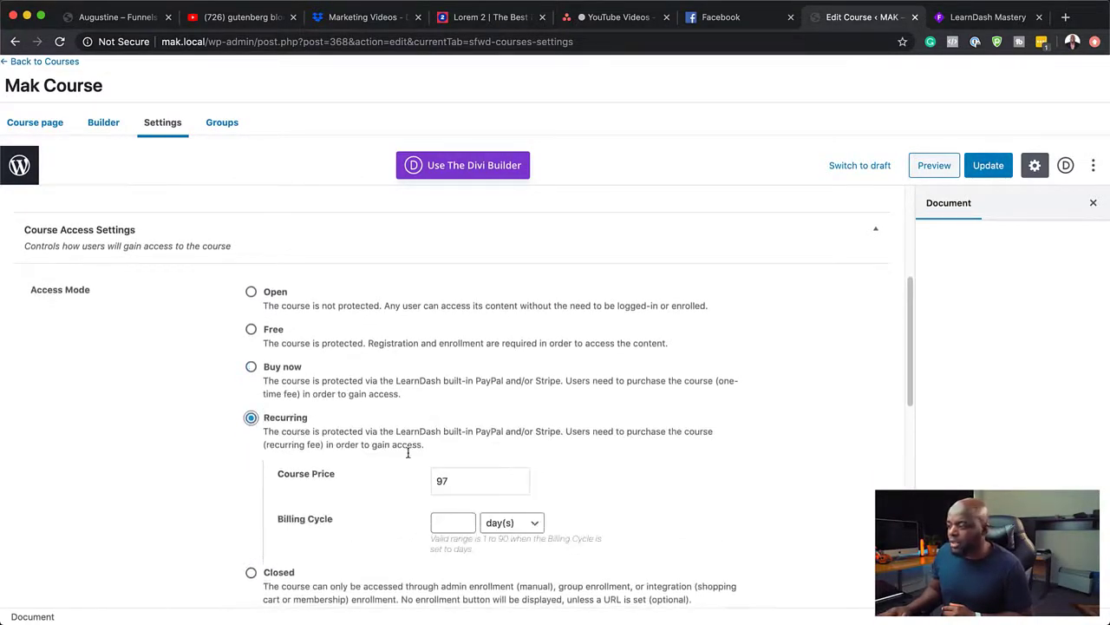
scroll(391, 538, "down", 2)
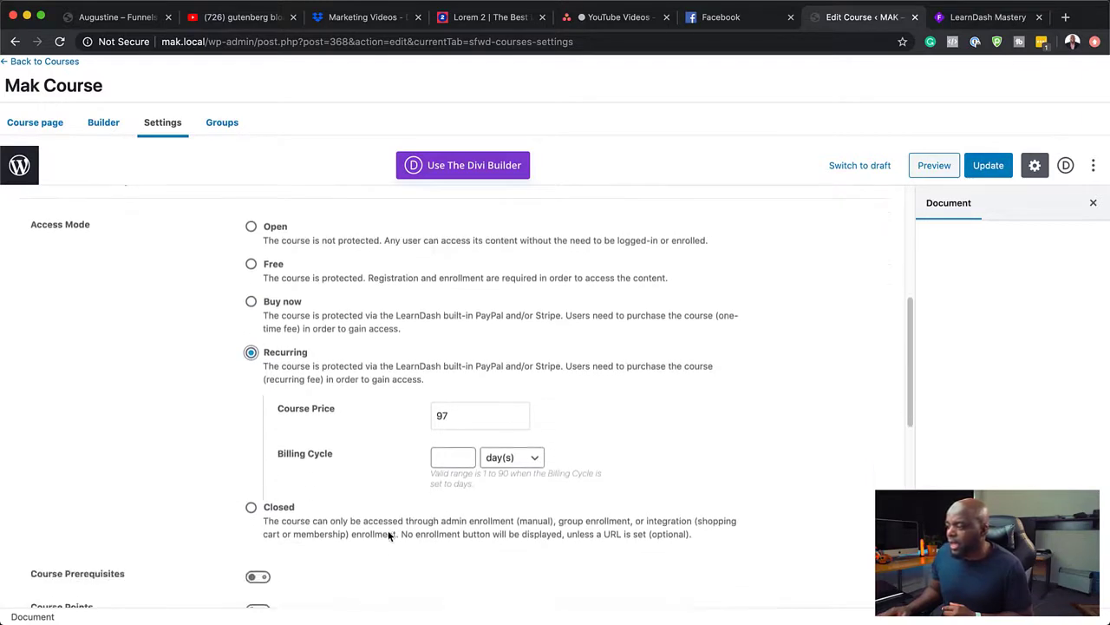
left_click(452, 458)
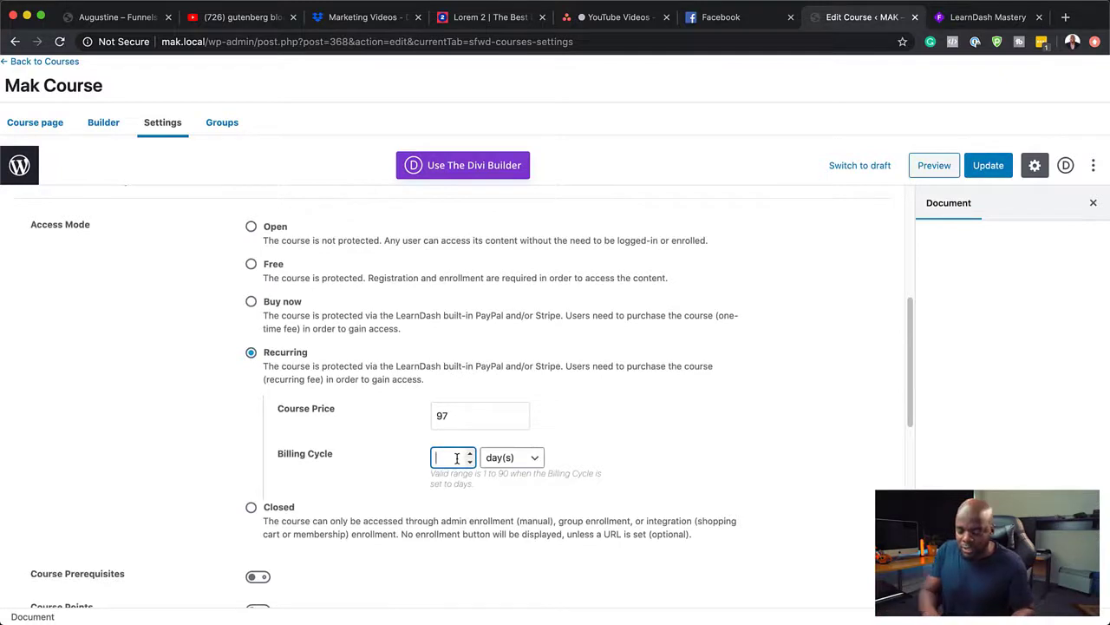
type("14")
scroll(632, 501, "down", 1)
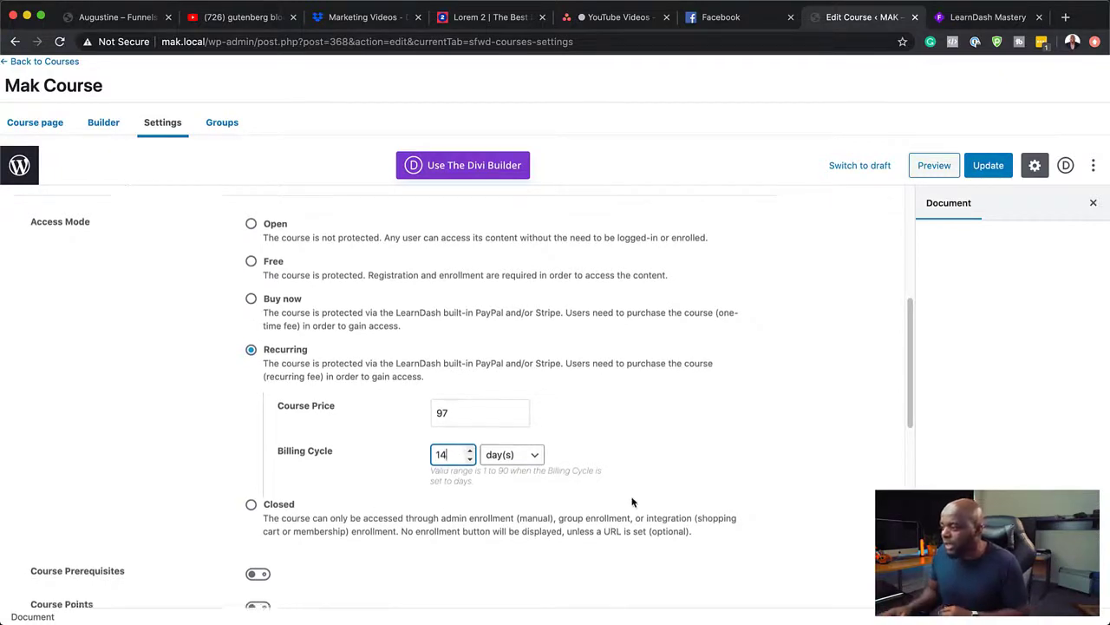
scroll(632, 502, "down", 3)
scroll(444, 458, "up", 3)
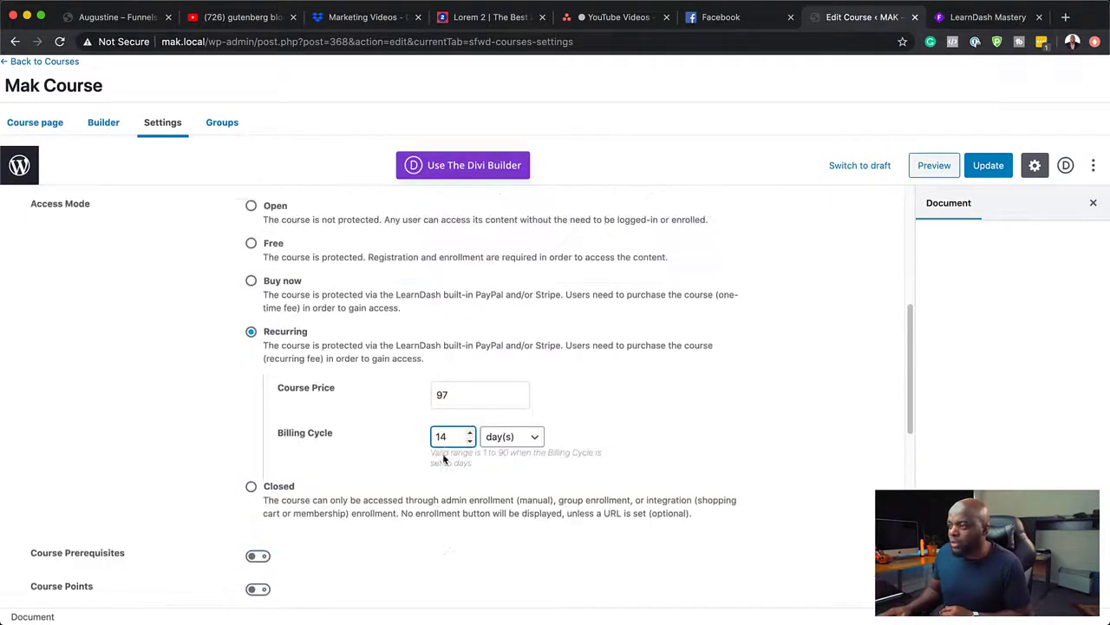
Step: Set the access mode back to Buy now, update the course and view its public page
left_click(250, 281)
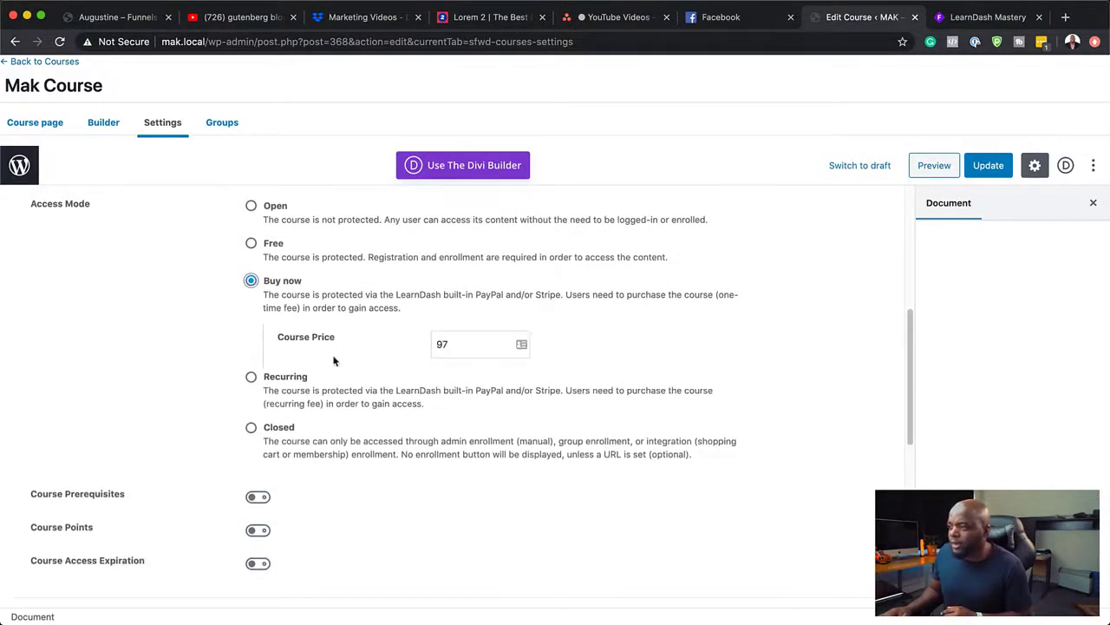
scroll(651, 482, "up", 1)
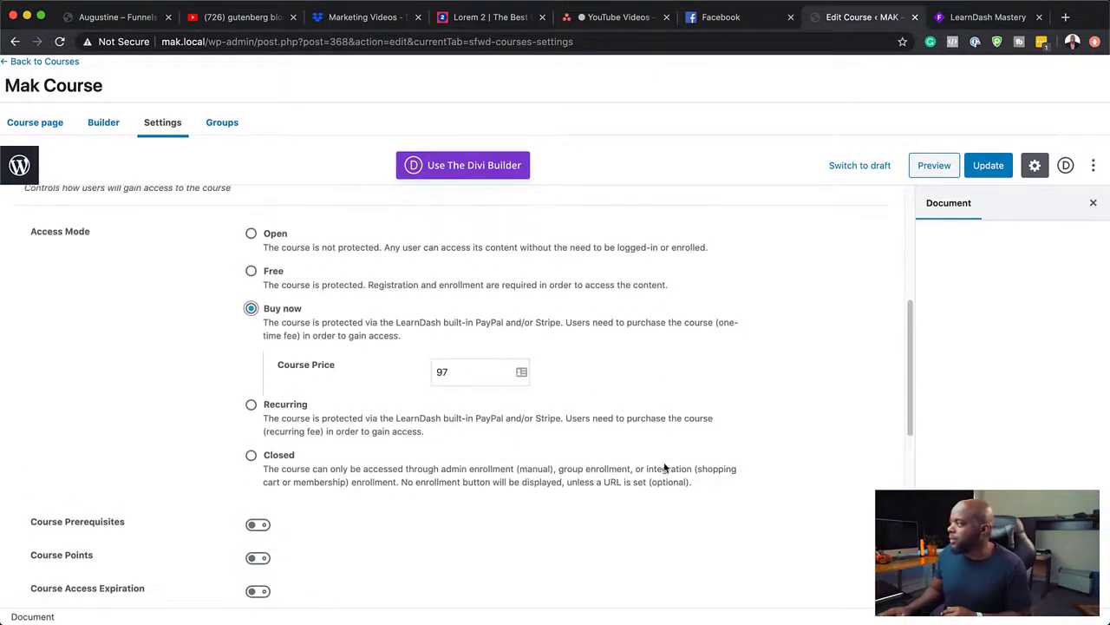
left_click(989, 167)
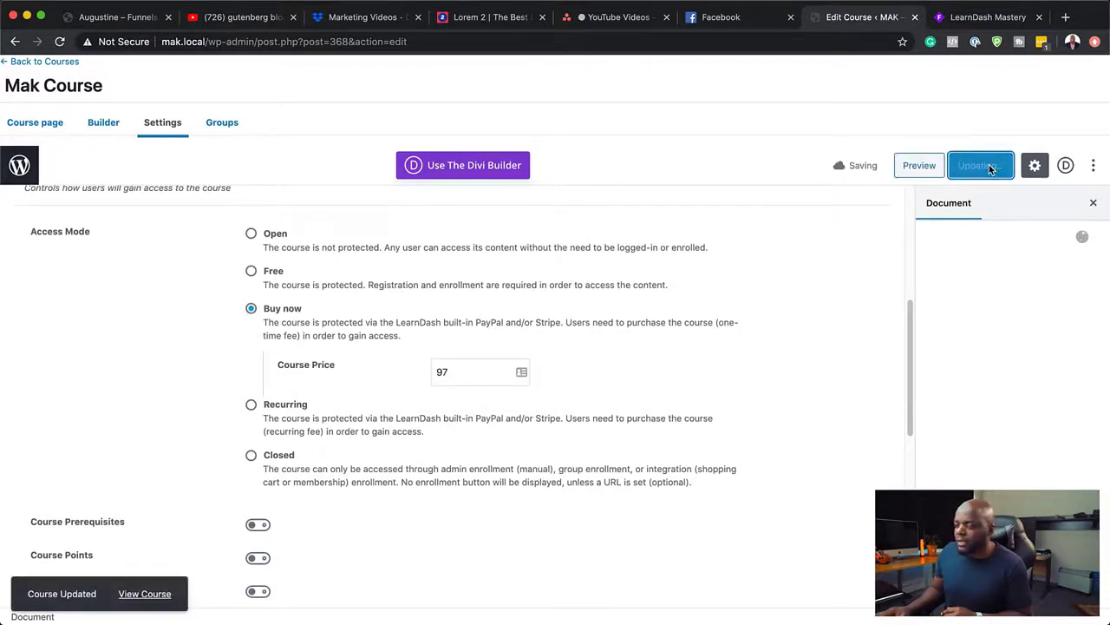
left_click(145, 594)
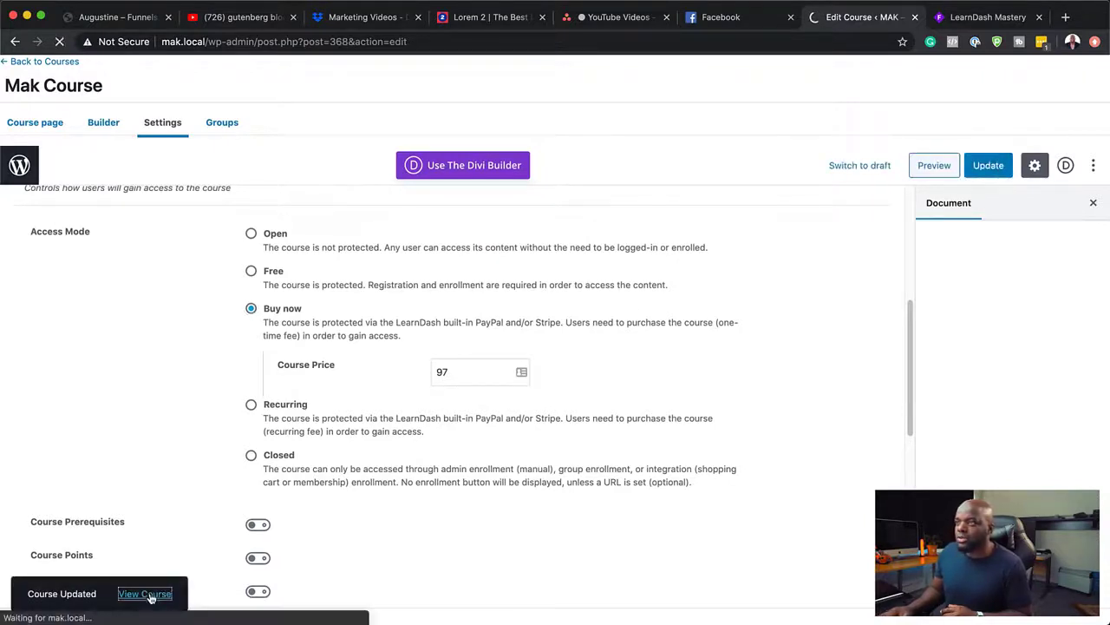